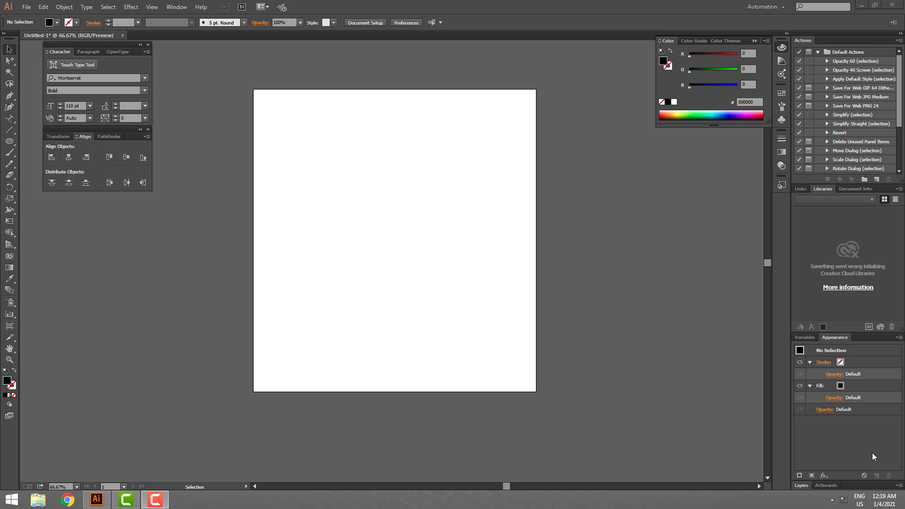
- Draw a black circle about 546 pt in diameter near the centre of the artboard with the Ellipse tool
left_click(9, 141)
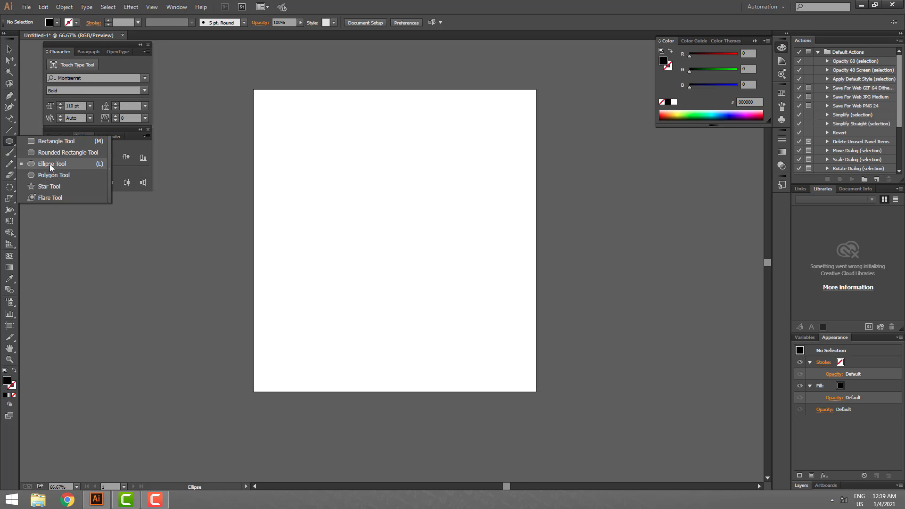
left_click(49, 164)
left_click_drag(387, 237, 491, 294)
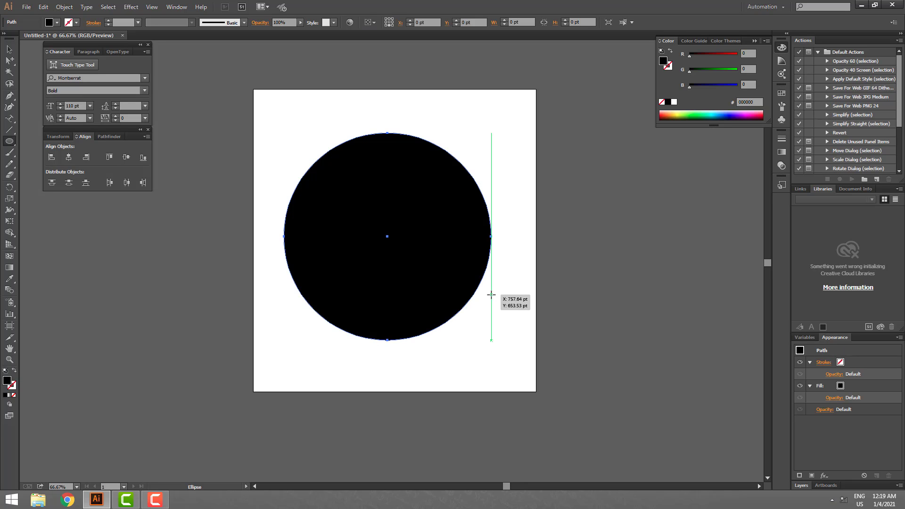
left_click_drag(491, 237, 474, 237)
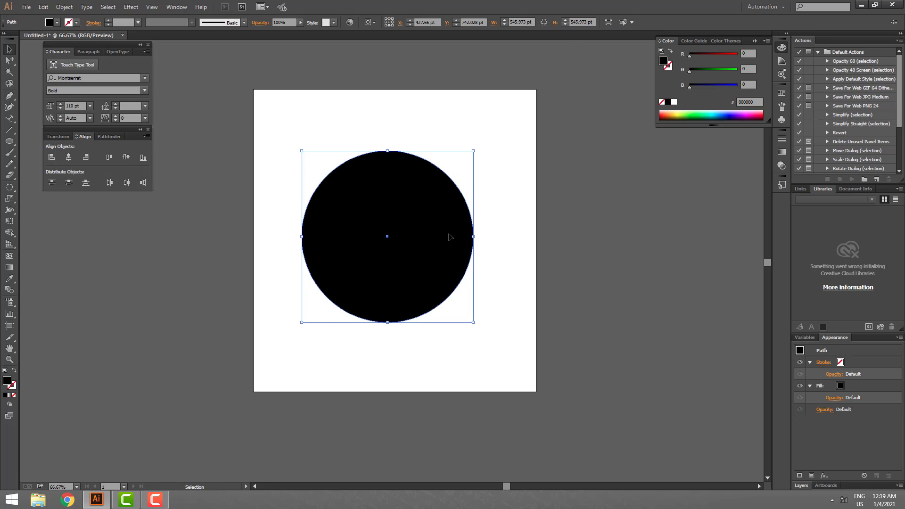
left_click_drag(451, 235, 453, 235)
left_click(496, 253)
left_click(450, 239)
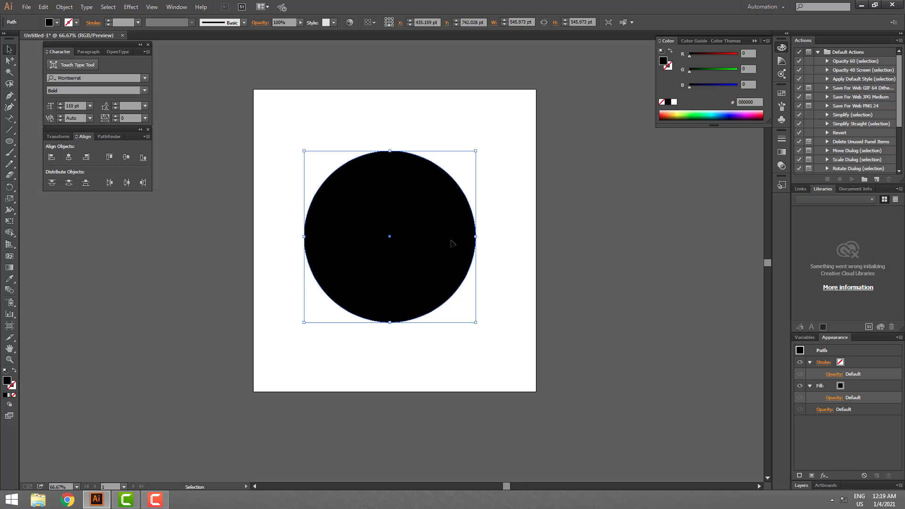
key("ctrl+alt")
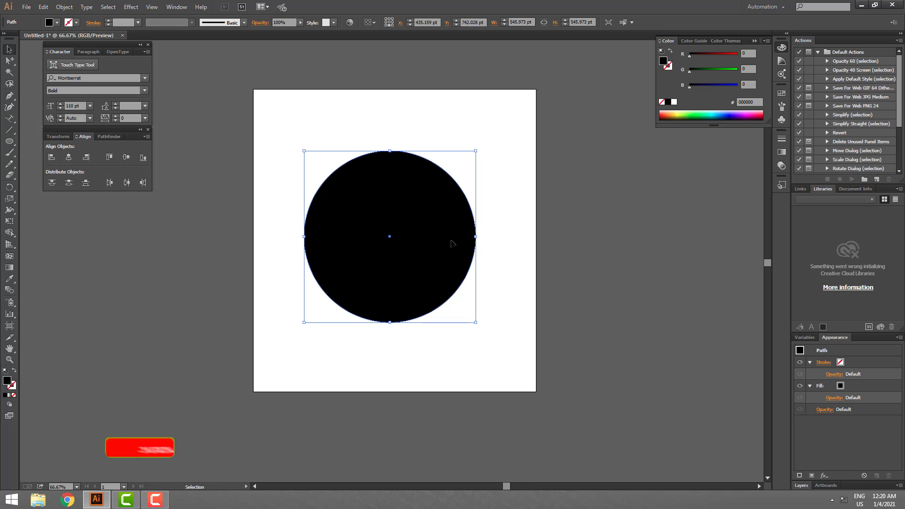
left_click_drag(428, 232, 535, 280)
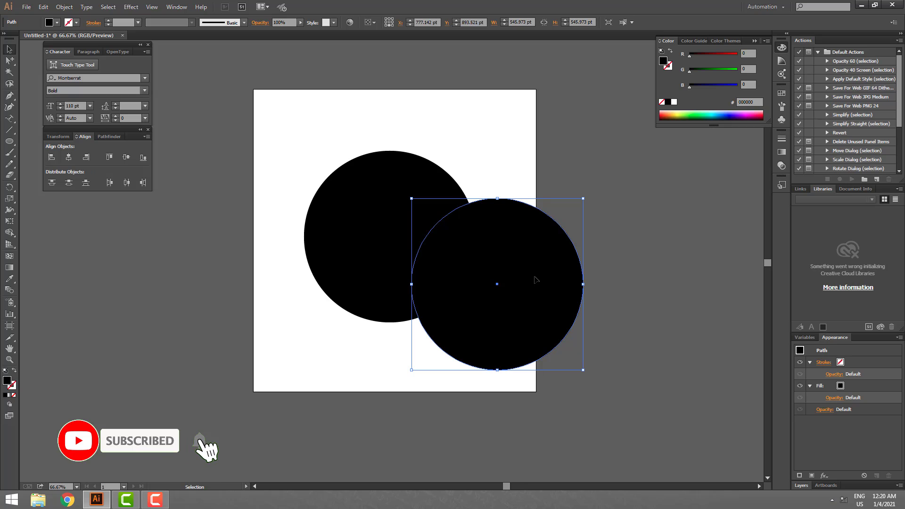
key("ctrl+z")
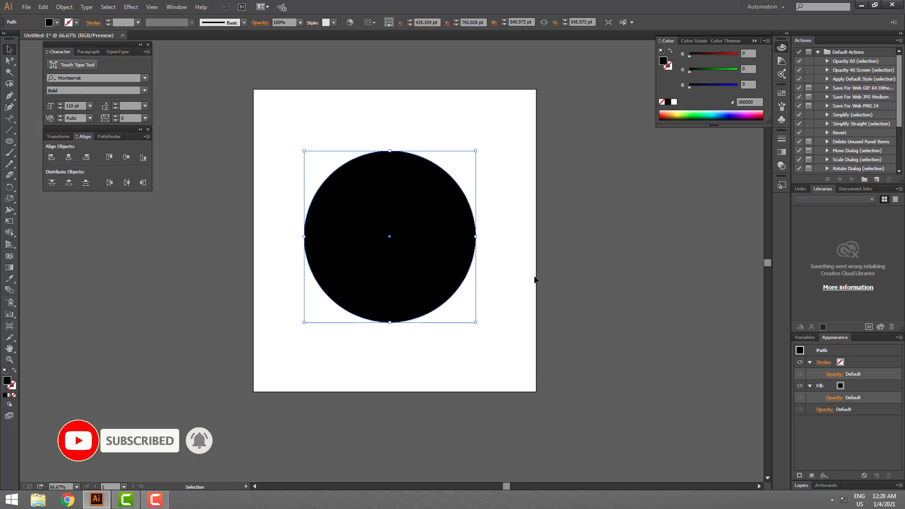
- Add a dark red (770000) concentric copy of the circle, about 759 pt in diameter, behind the black one
left_click_drag(478, 236, 511, 246)
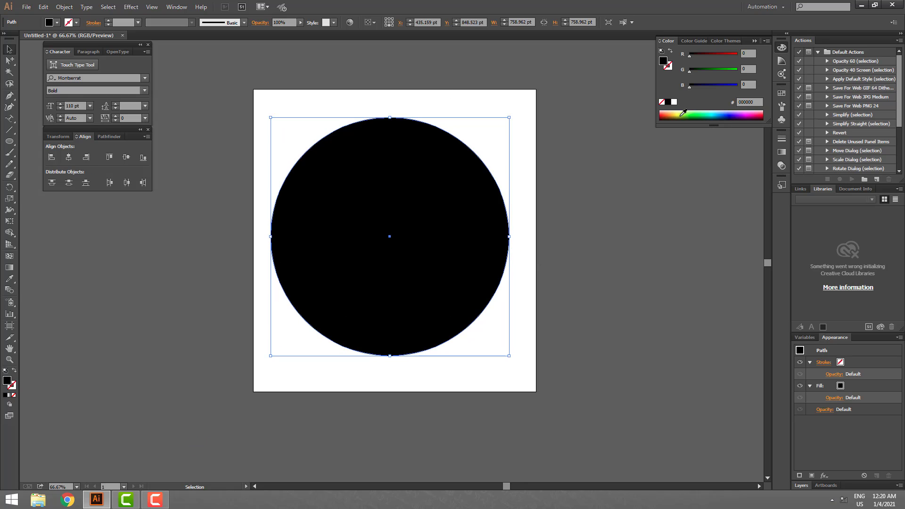
left_click(712, 53)
key("ctrl+shift+b")
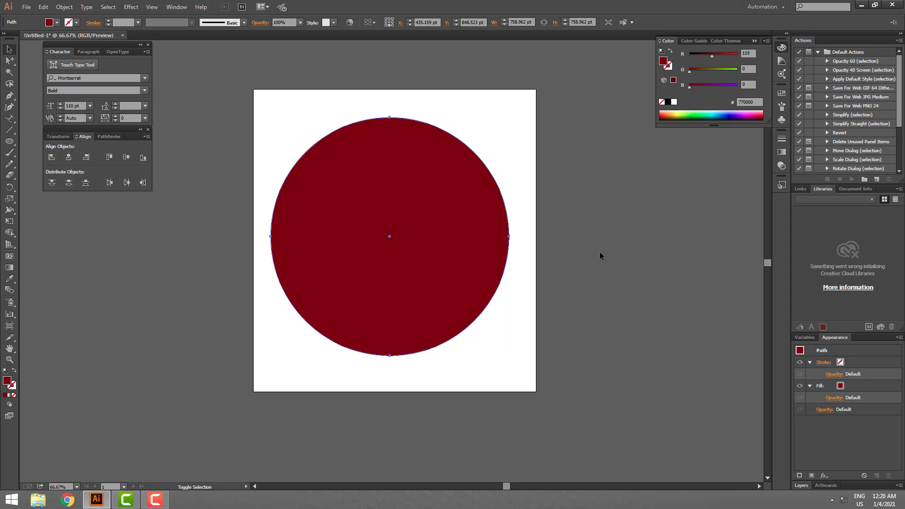
key("ctrl+shift+bracketleft")
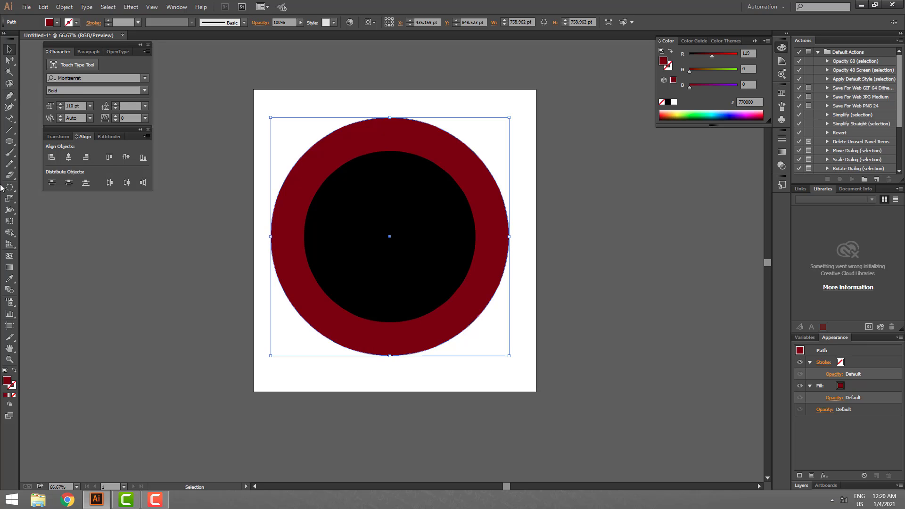
left_click(9, 129)
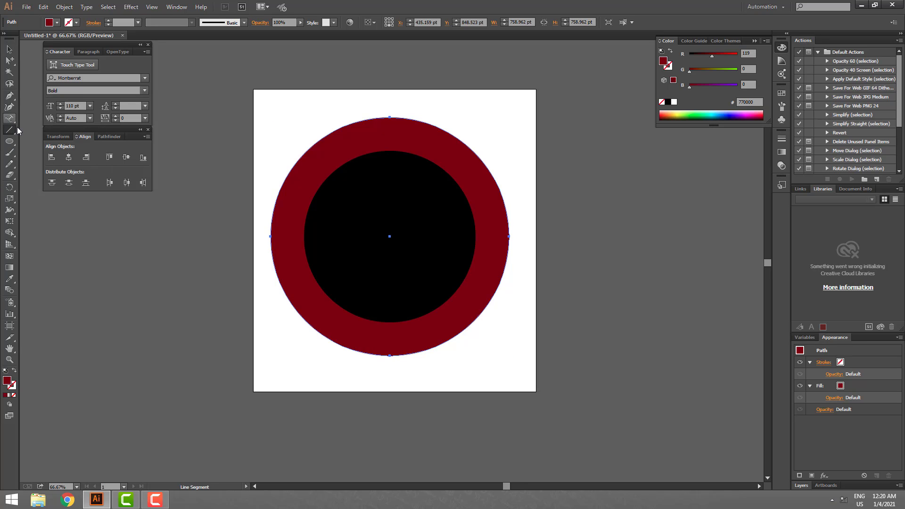
left_click_drag(9, 119, 57, 139)
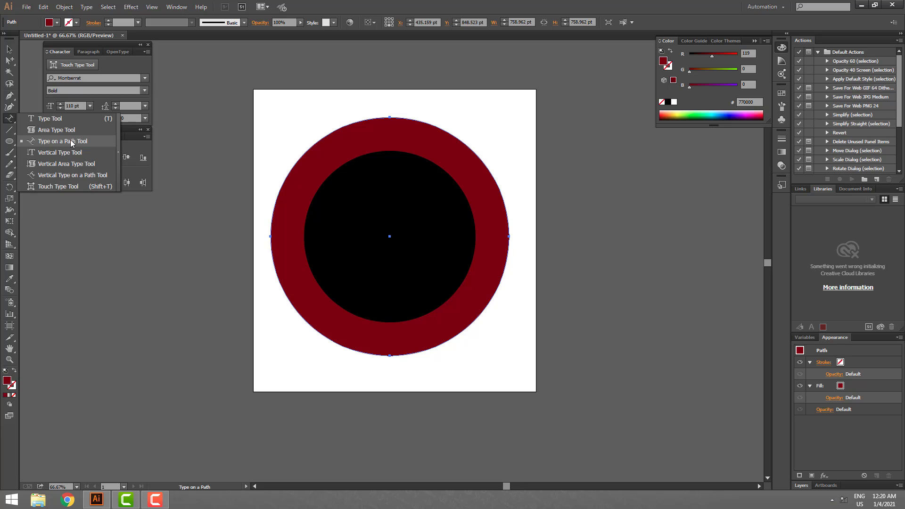
left_click_drag(70, 142, 71, 143)
key("v")
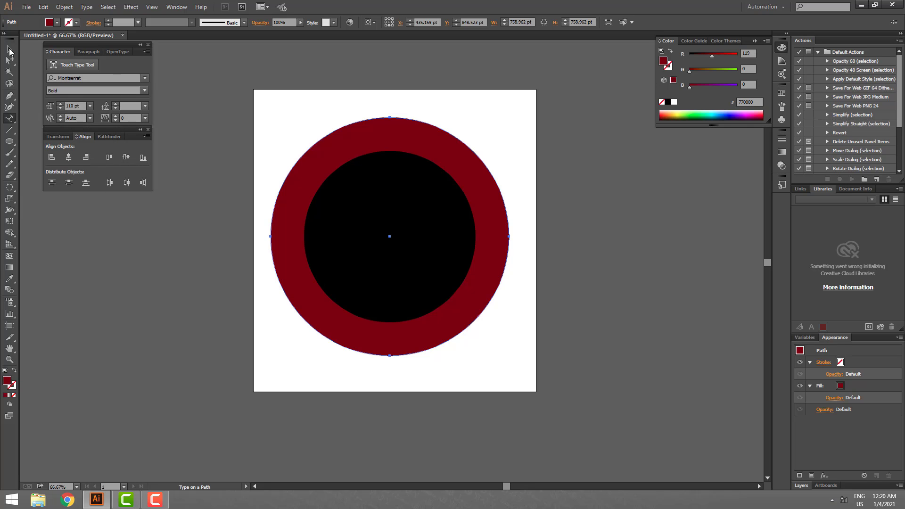
left_click_drag(365, 140, 418, 149)
key("ctrl+z")
key("a")
left_click_drag(399, 128, 463, 135)
key("ctrl+z")
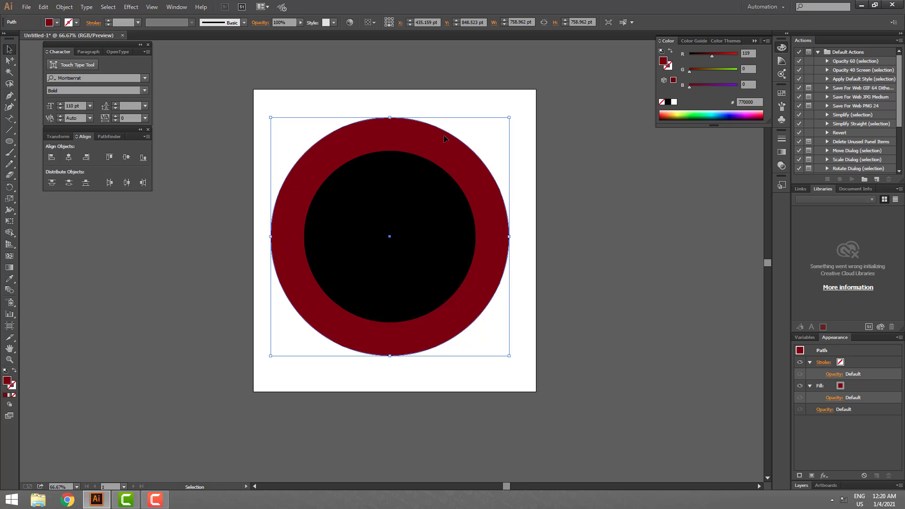
- Add the text LOGO DESIGN along the outer circle's path and slide it until it arcs centred over the circle's top
left_click_drag(9, 118, 75, 143)
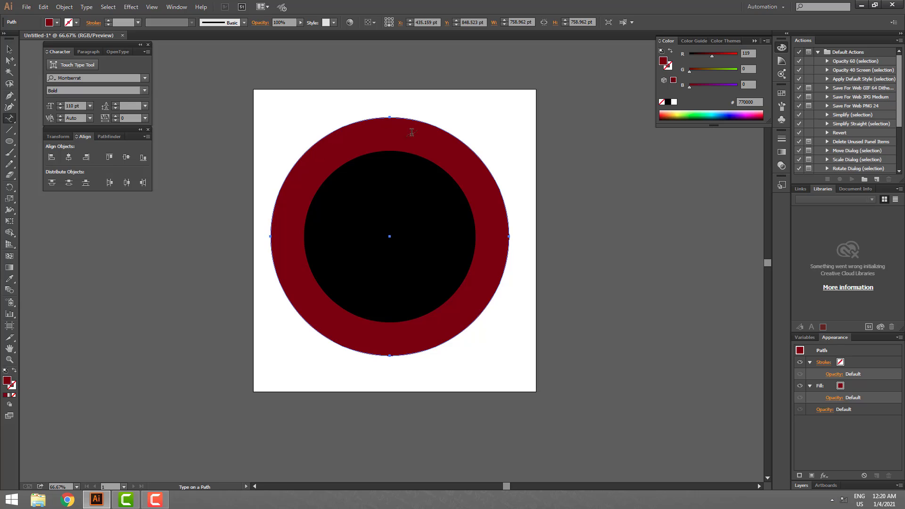
left_click(328, 131)
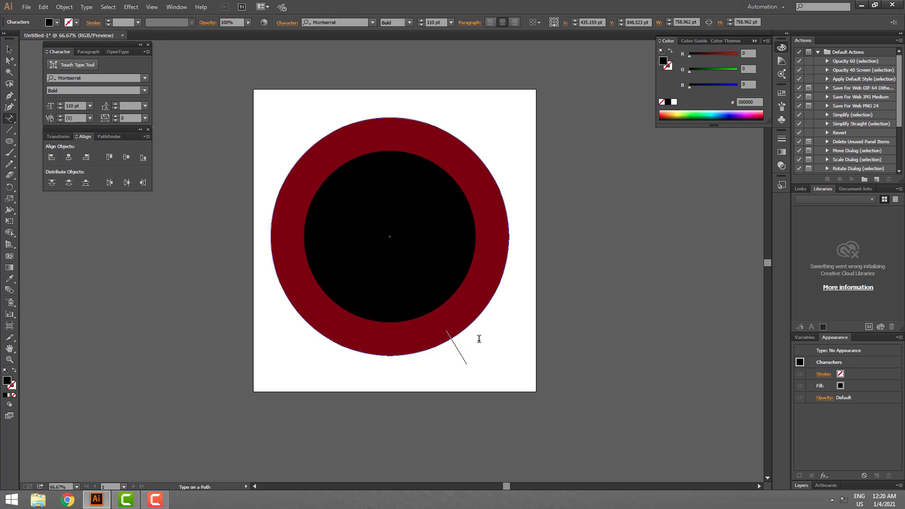
type("LO")
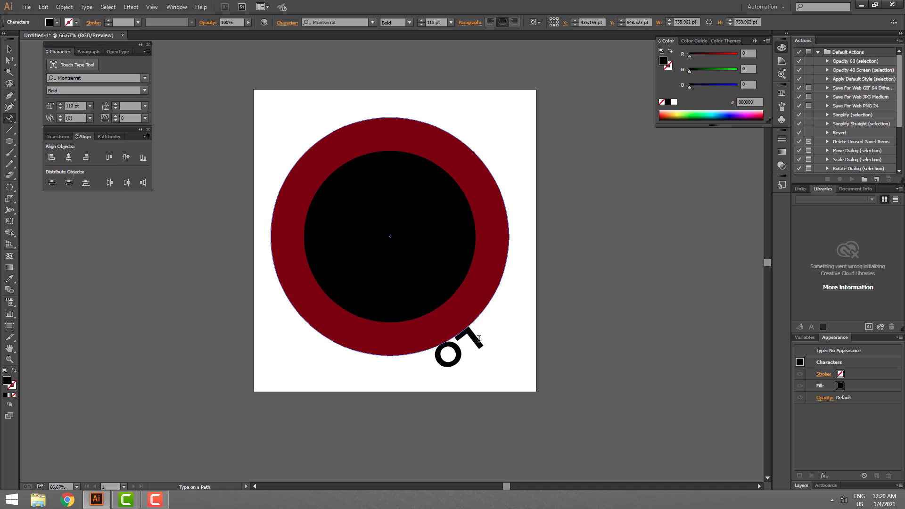
type("GO DESIGN")
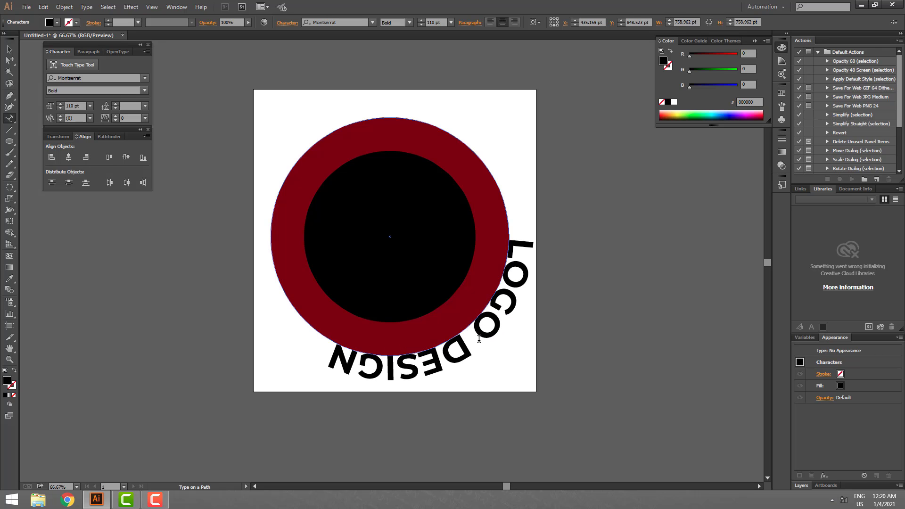
key("Escape")
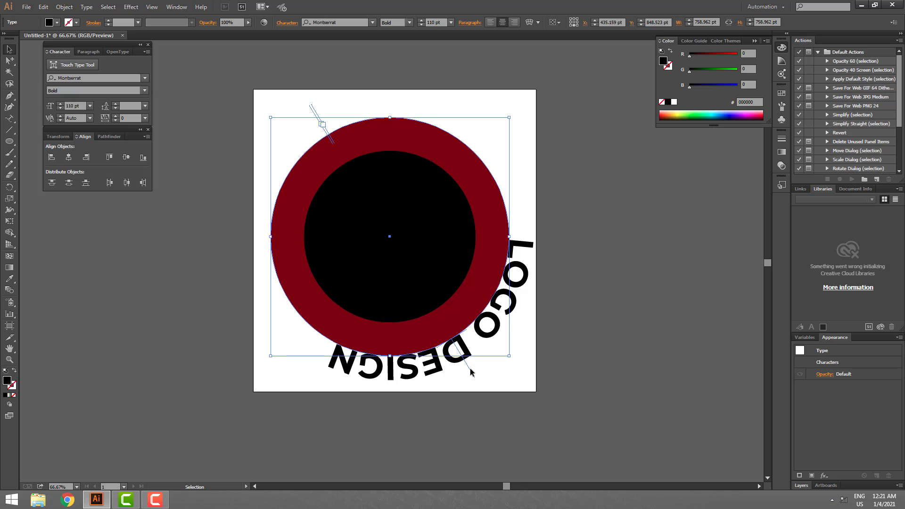
left_click_drag(471, 375, 390, 100)
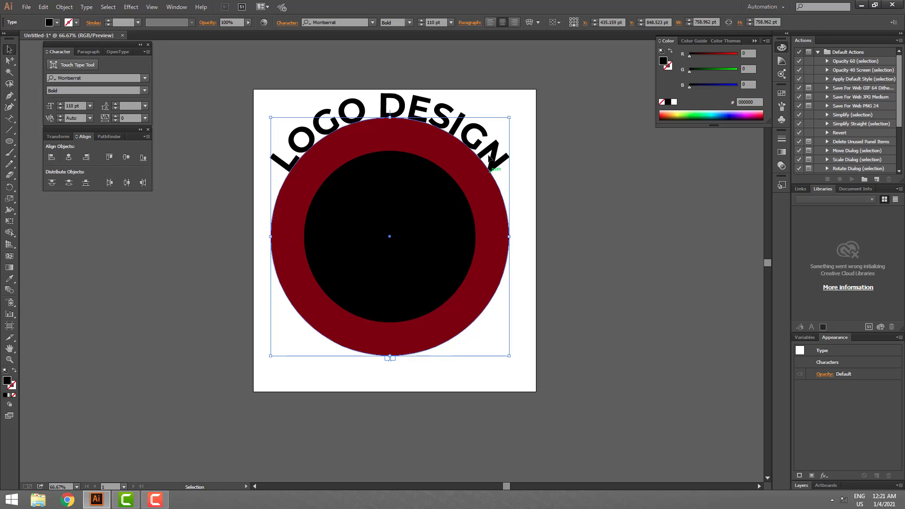
left_click(573, 238)
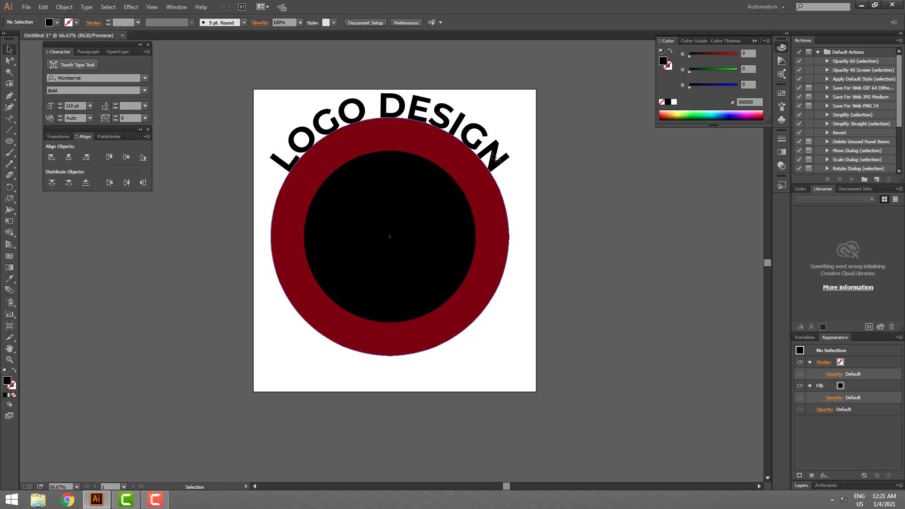
- Duplicate the curved LOGO DESIGN text in place and rotate the copy 180° so it runs around the circle's bottom
left_click(492, 153)
key("ctrl+c")
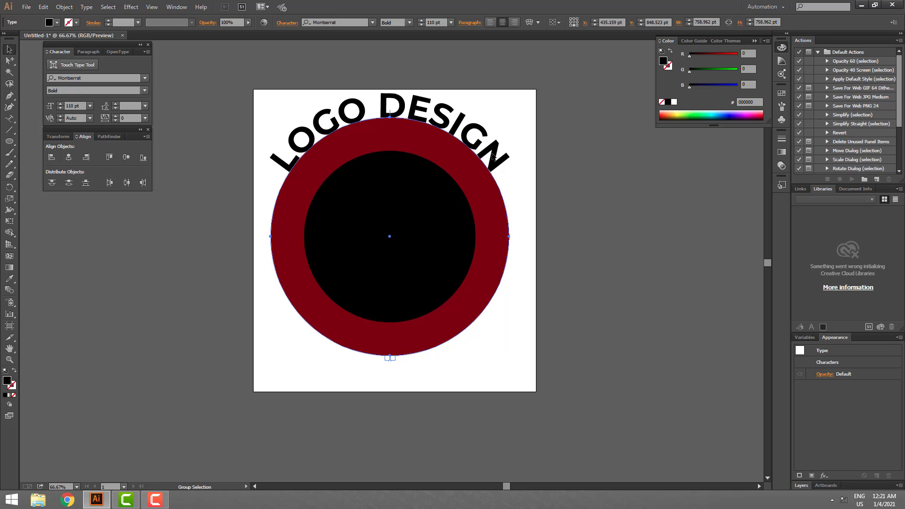
key("ctrl+f")
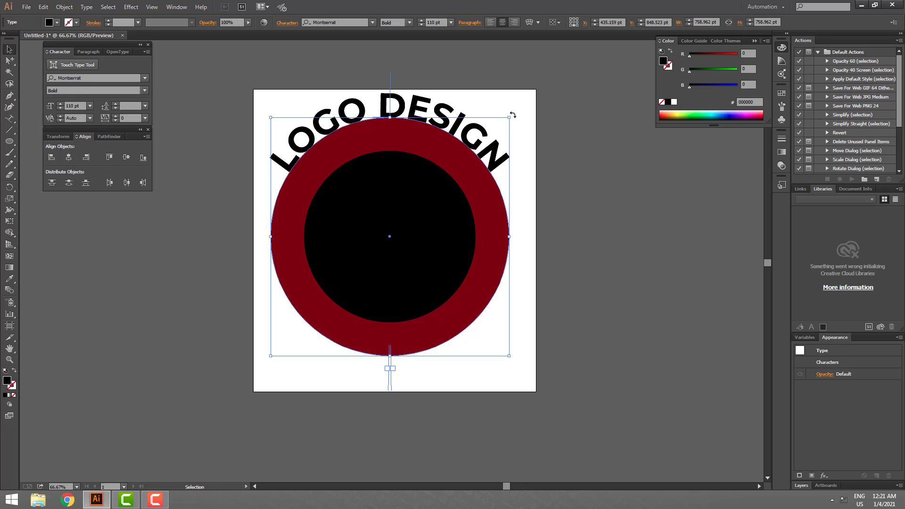
left_click_drag(513, 115, 249, 314)
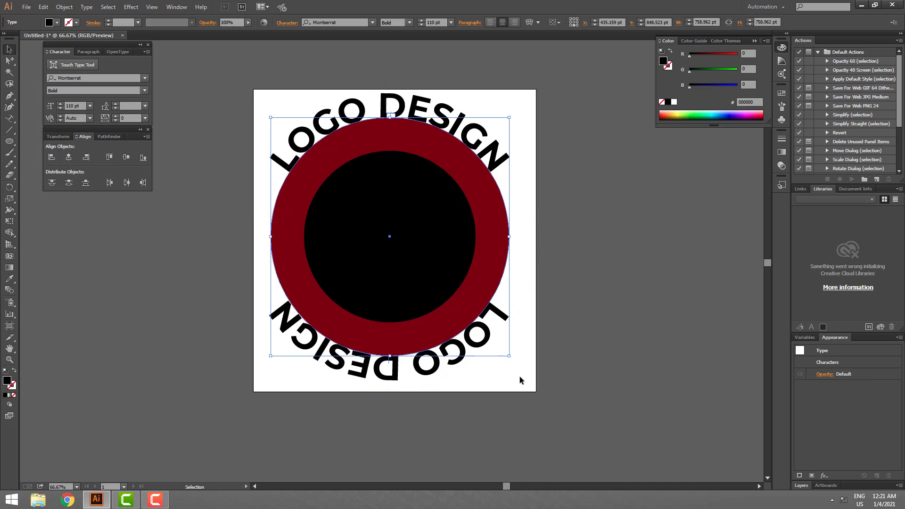
left_click(554, 377)
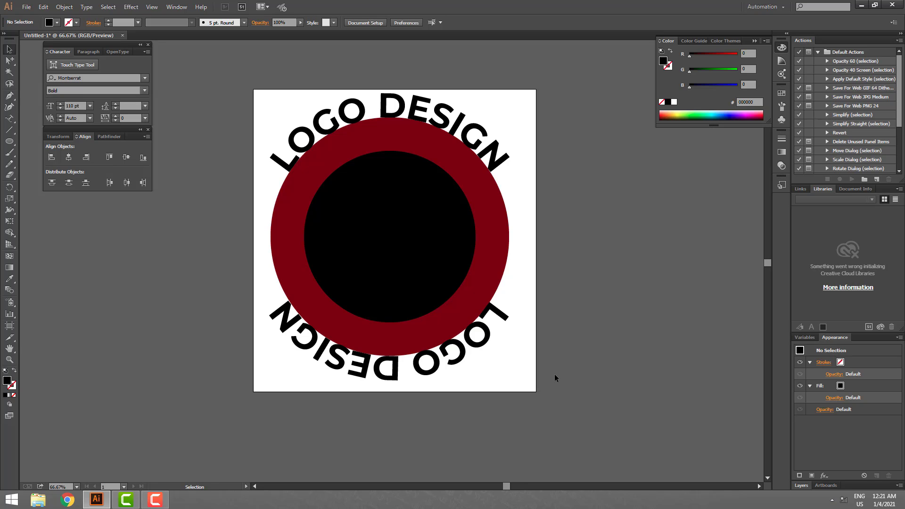
- Recolour the inner circle blue (000088) and the outer circle dark navy (000051)
left_click(413, 259)
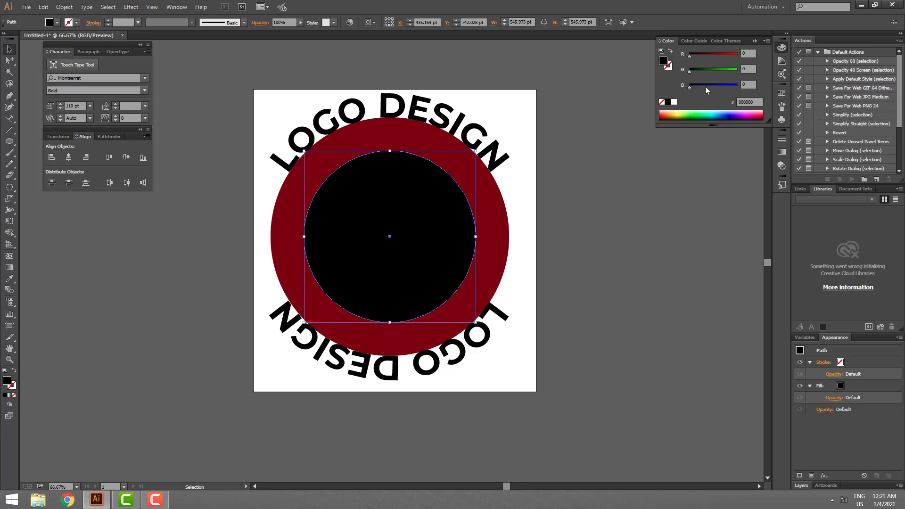
mouse_move(705, 86)
left_mouse_down()
mouse_move(713, 83)
mouse_move(695, 87)
mouse_move(704, 86)
left_mouse_up()
left_click(586, 199)
left_click(497, 195)
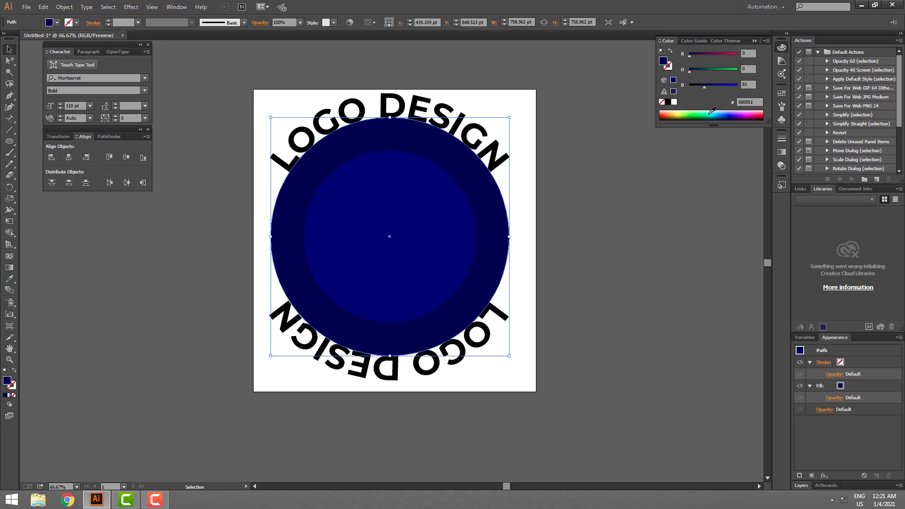
left_click(421, 196)
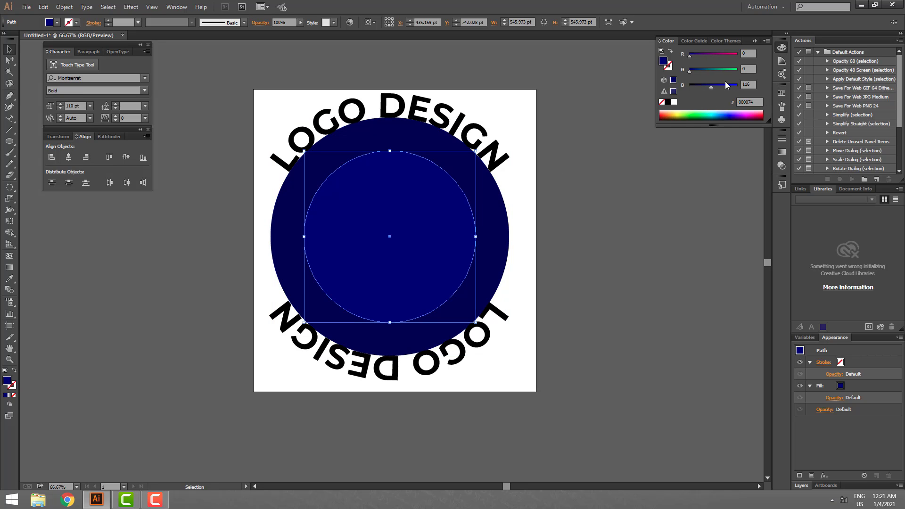
left_click(522, 227)
- Add a white concentric copy of the inner circle in front, scaled down to about 432 pt in diameter
left_click(381, 236)
left_click_drag(475, 237, 457, 237)
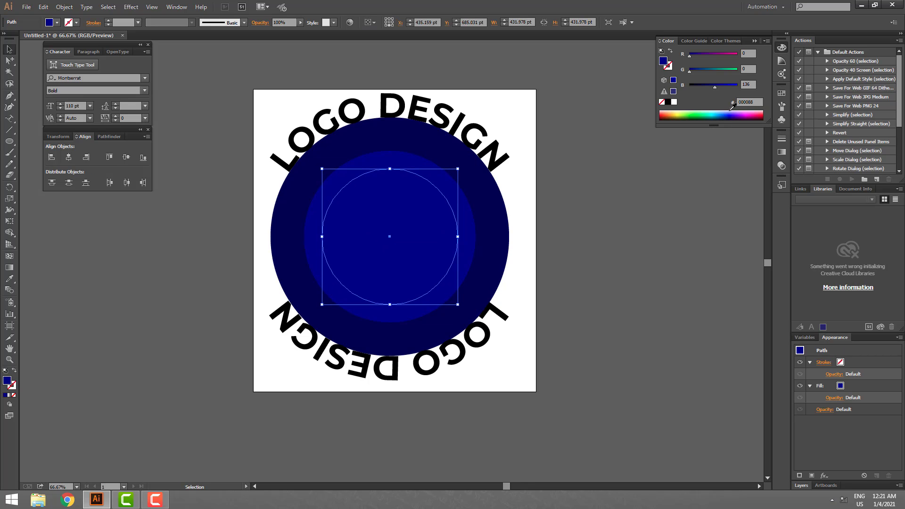
left_click(674, 103)
left_click(656, 237)
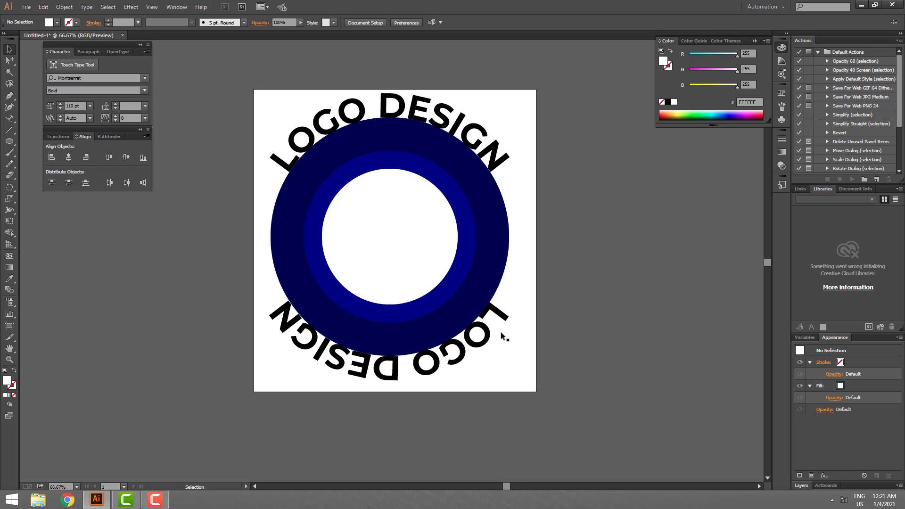
- Fill the upper LOGO DESIGN text with dark navy (000054)
left_click(477, 132)
left_click_drag(478, 132, 498, 132)
key("ctrl+z")
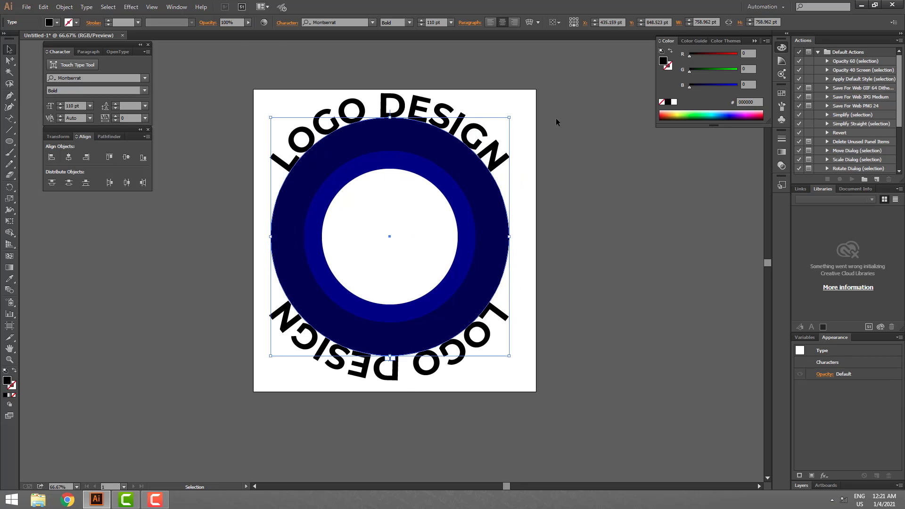
left_click_drag(704, 85, 719, 85)
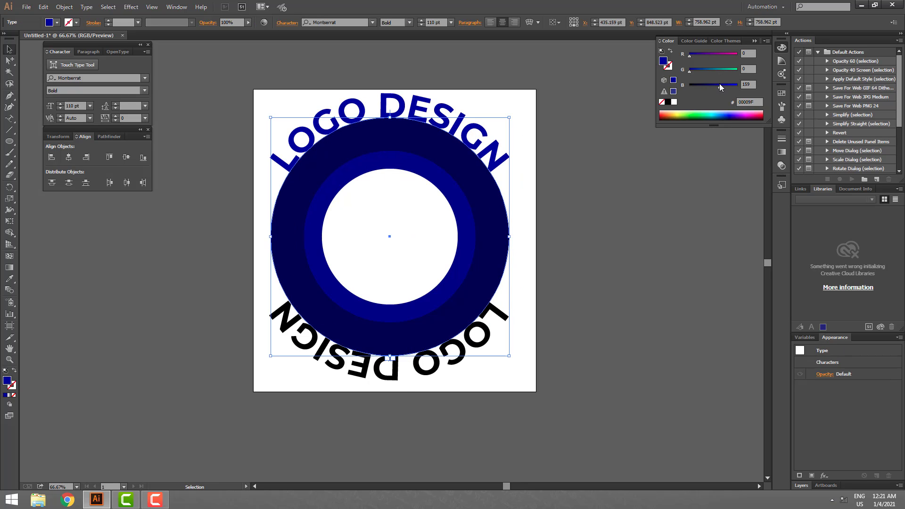
left_click_drag(710, 86, 705, 86)
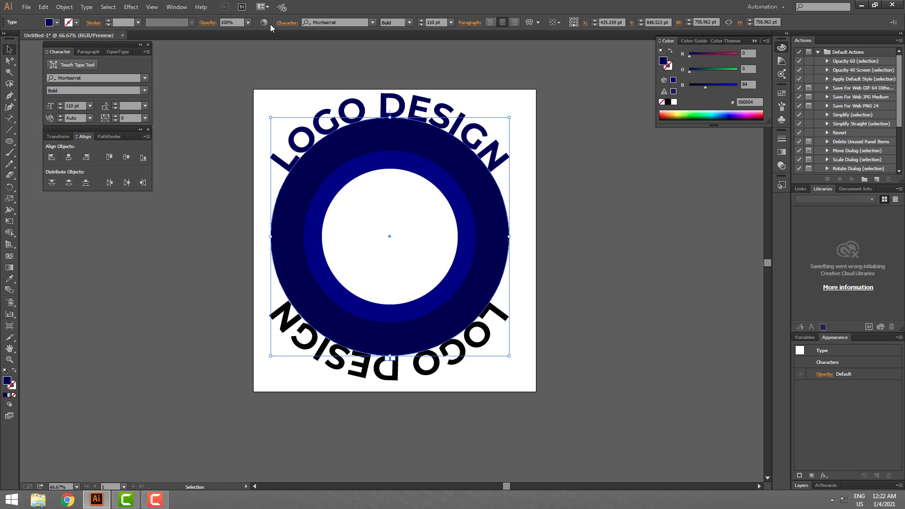
- Increase the upper LOGO DESIGN text's font size to 150 pt
left_click(421, 20)
left_click(422, 20)
left_click(421, 24)
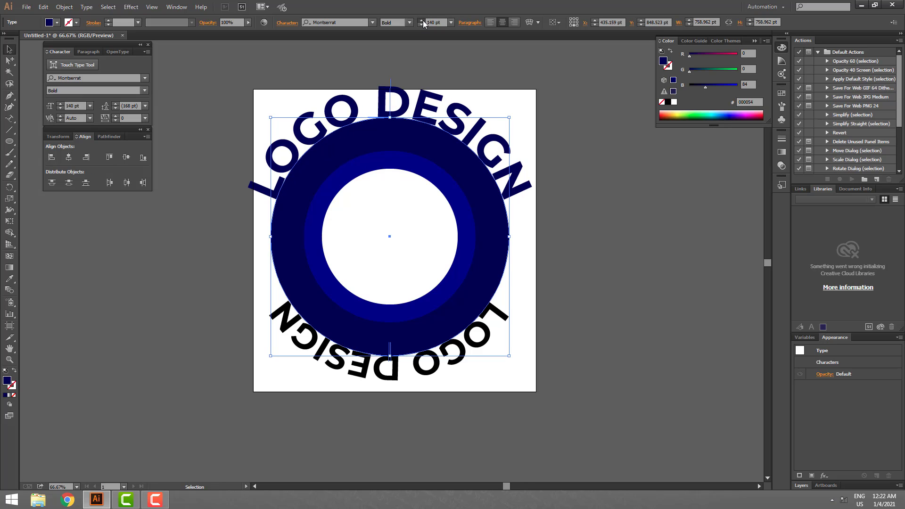
left_click(421, 25)
left_click(505, 320)
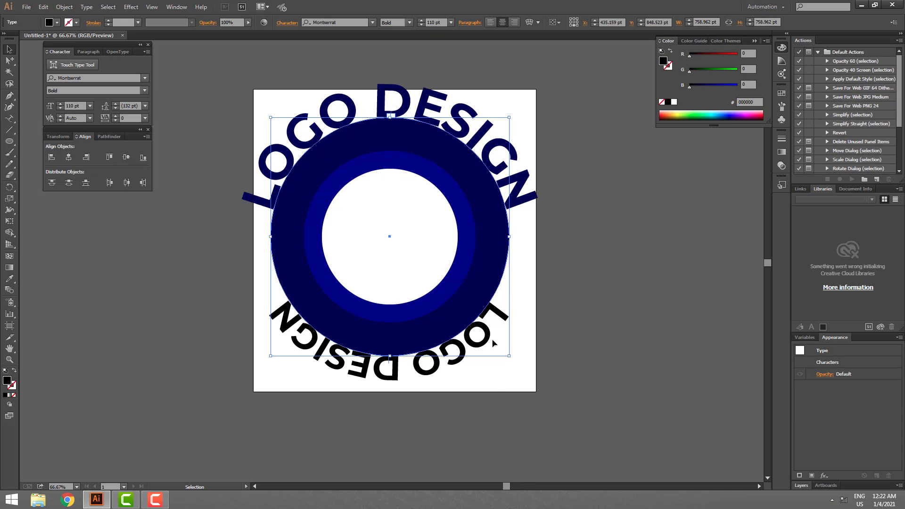
left_click(459, 363)
left_click_drag(458, 361, 469, 401)
key("ctrl+z")
left_click(563, 356)
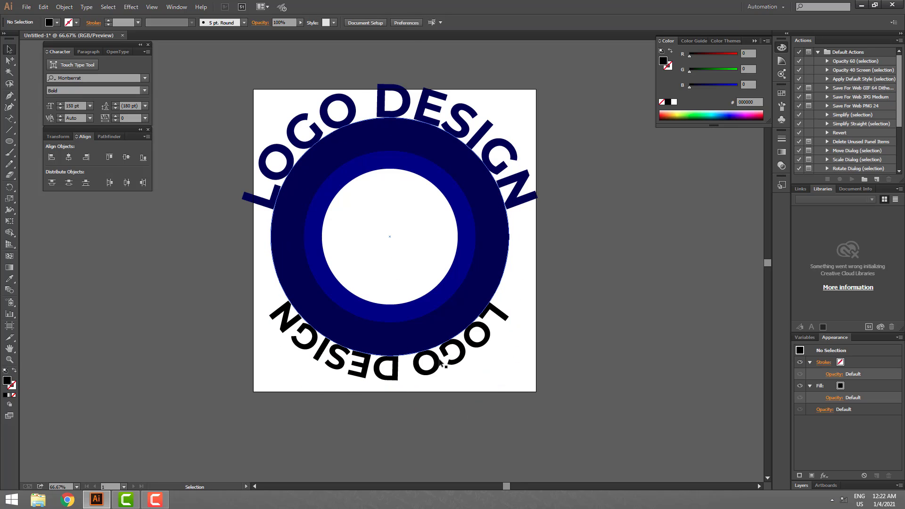
left_click_drag(448, 359, 467, 416)
key("ctrl+z")
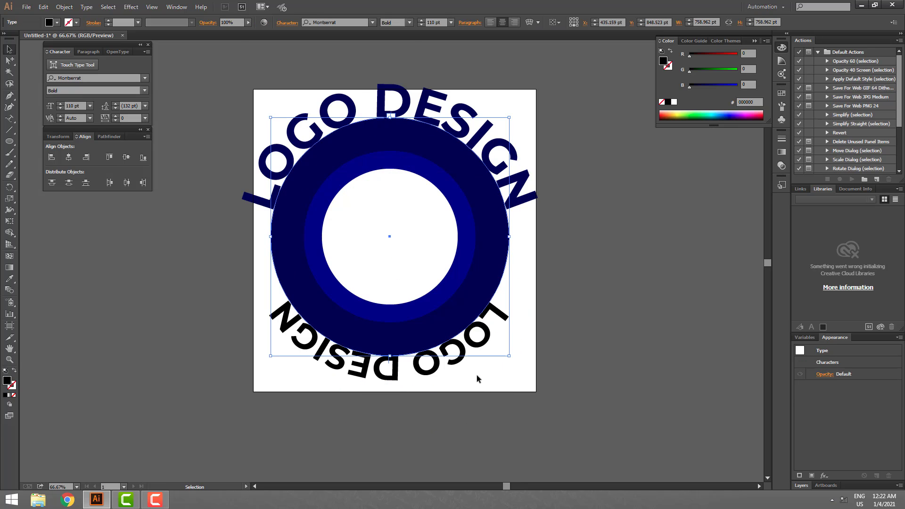
left_click_drag(477, 375, 442, 413)
key("ctrl+z")
left_click(353, 208)
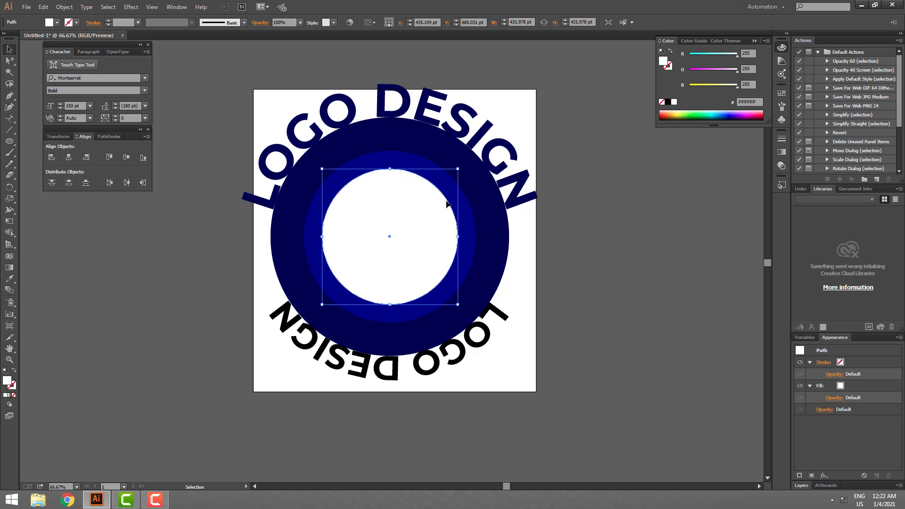
left_click(623, 278)
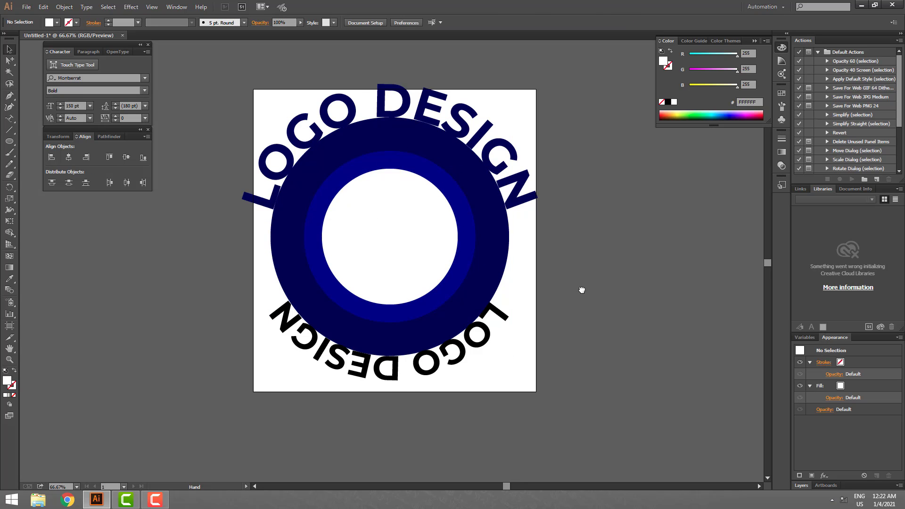
left_click_drag(582, 289, 574, 293)
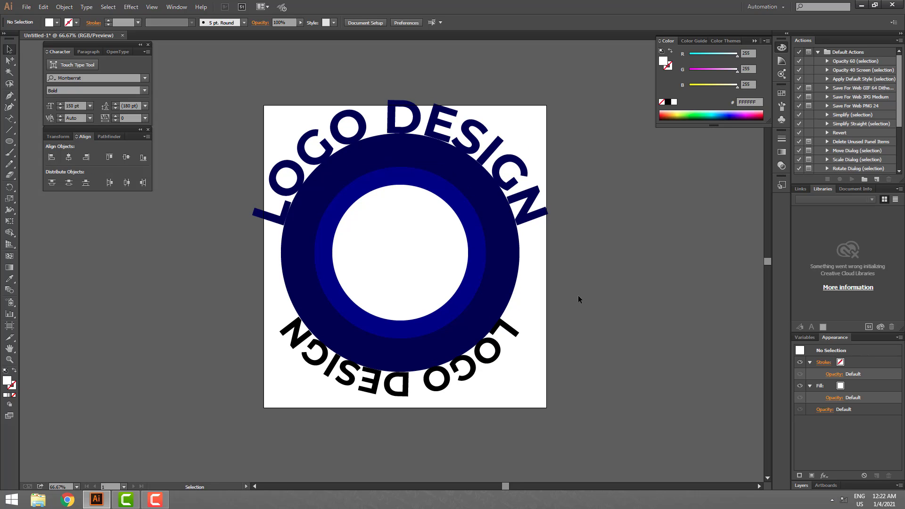
left_click(540, 217)
left_click(584, 279)
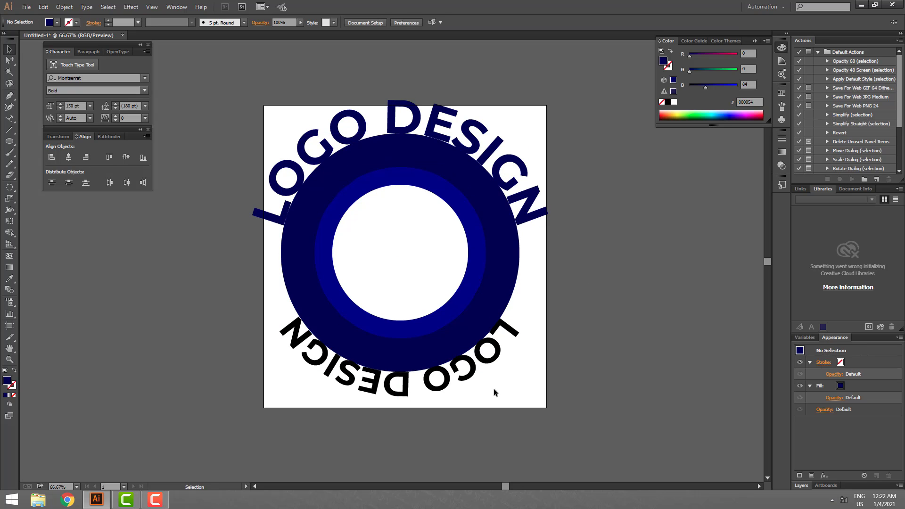
left_click_drag(482, 358, 487, 378)
key("ctrl+z")
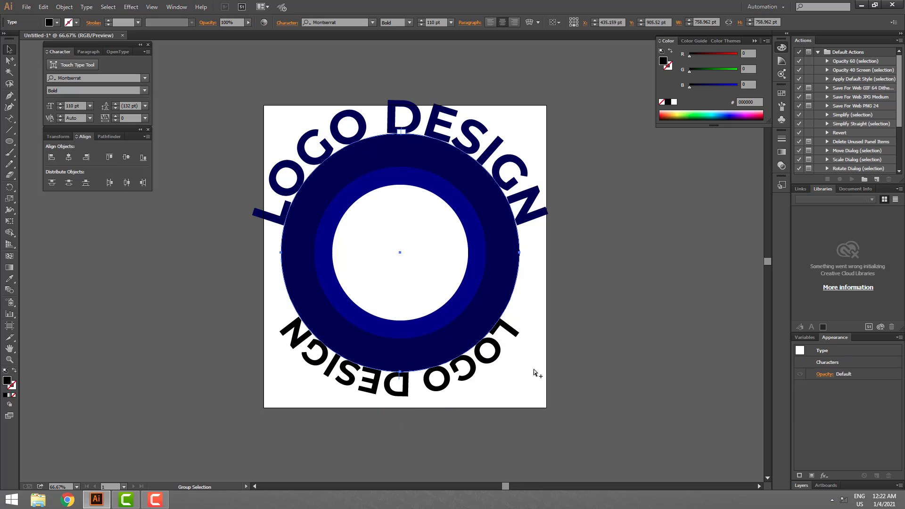
left_click(518, 264)
left_click_drag(519, 252, 536, 254)
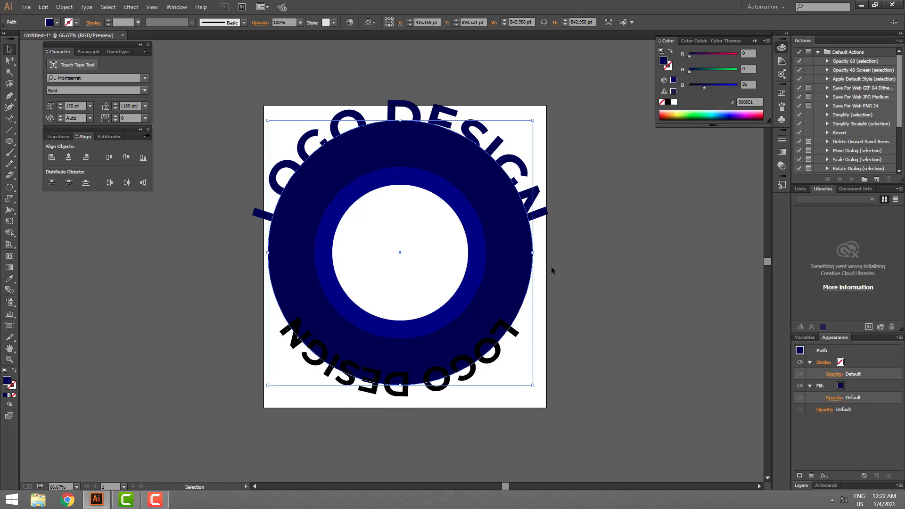
key("ctrl+z")
- Flip the lower LOGO DESIGN text to the inside of its circular path and fill it white
left_click(493, 361)
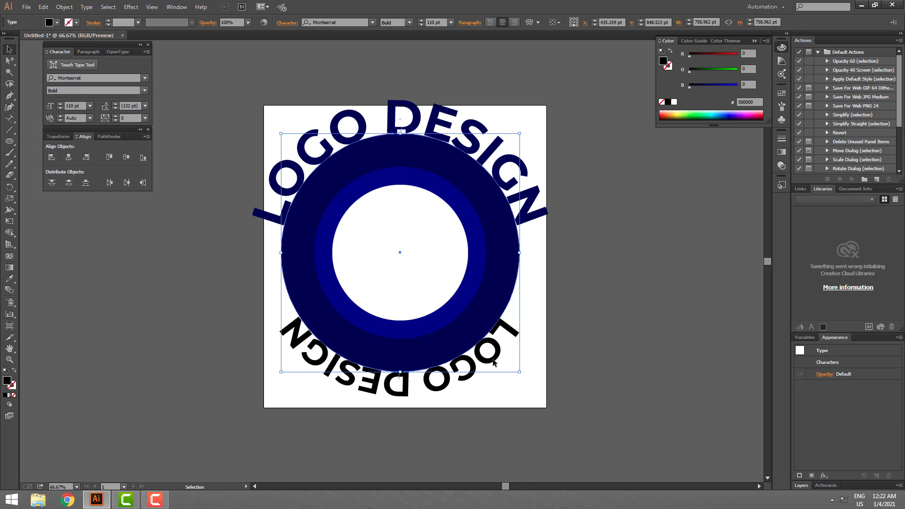
left_click_drag(490, 351, 517, 370)
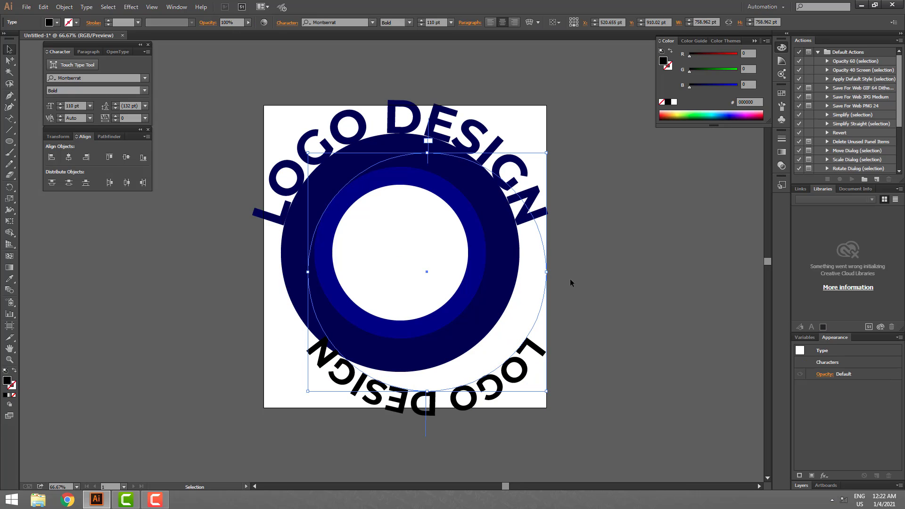
key("ctrl+z")
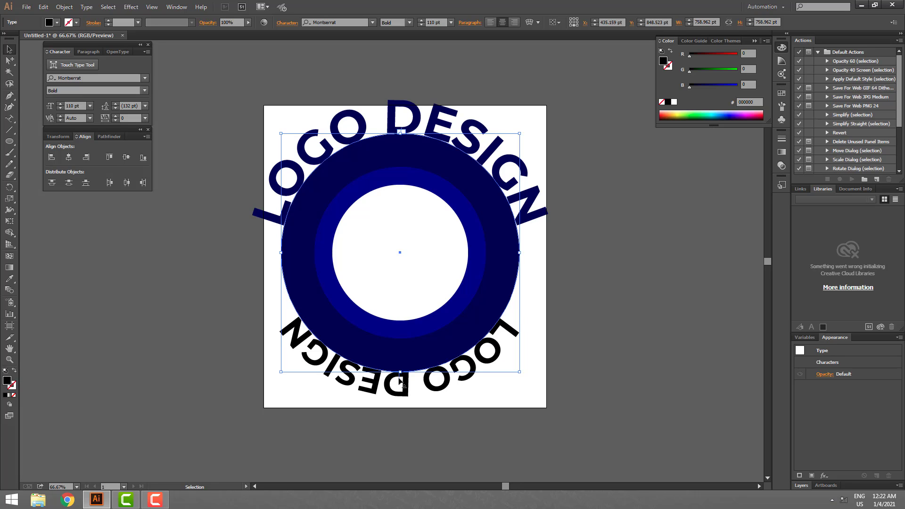
left_click_drag(401, 381, 398, 175)
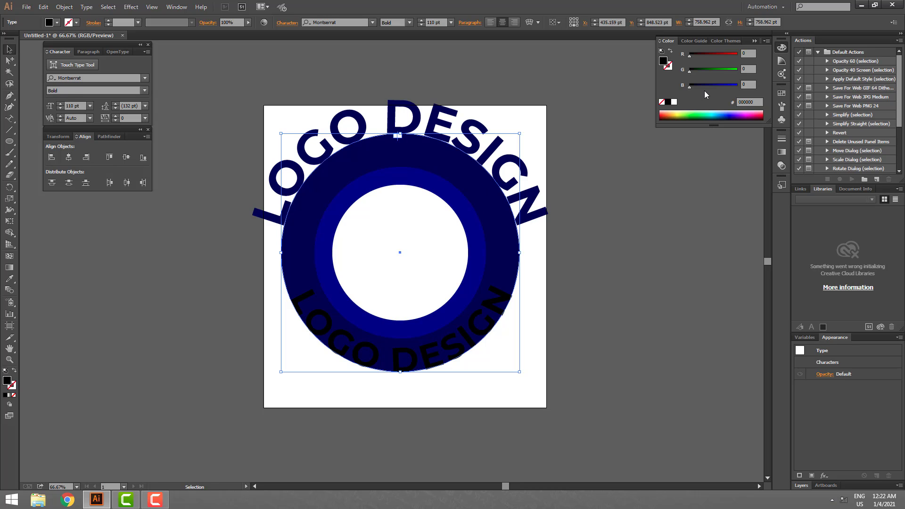
left_click(674, 102)
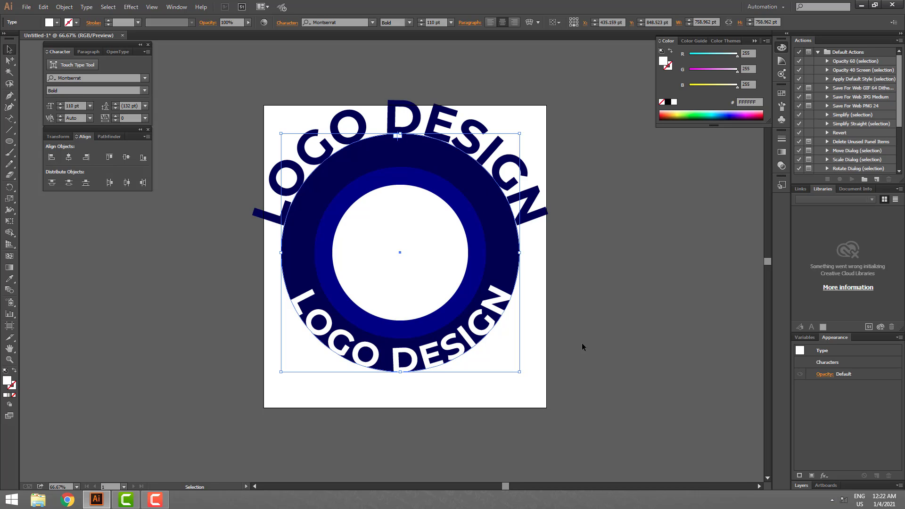
left_click(595, 343)
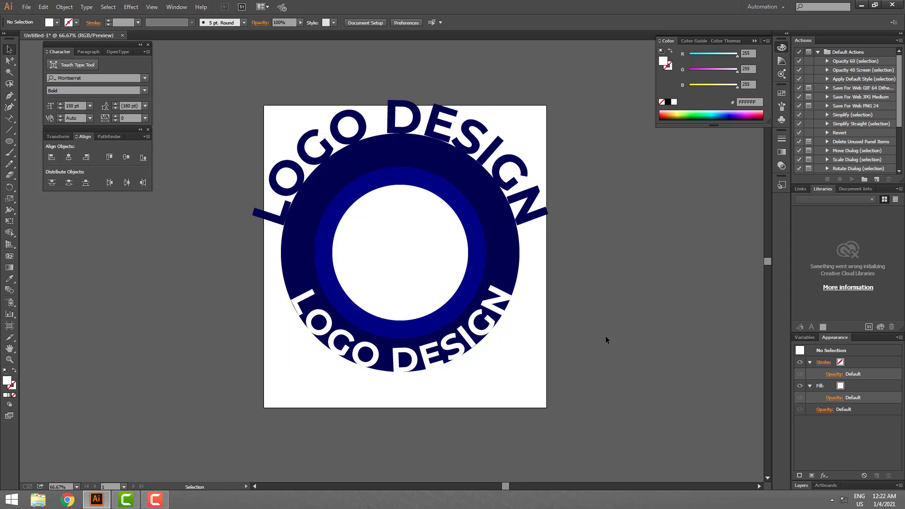
- Enlarge the dark navy outer circle from its centre to about 855 pt in diameter
left_click(511, 250, "ctrl+alt")
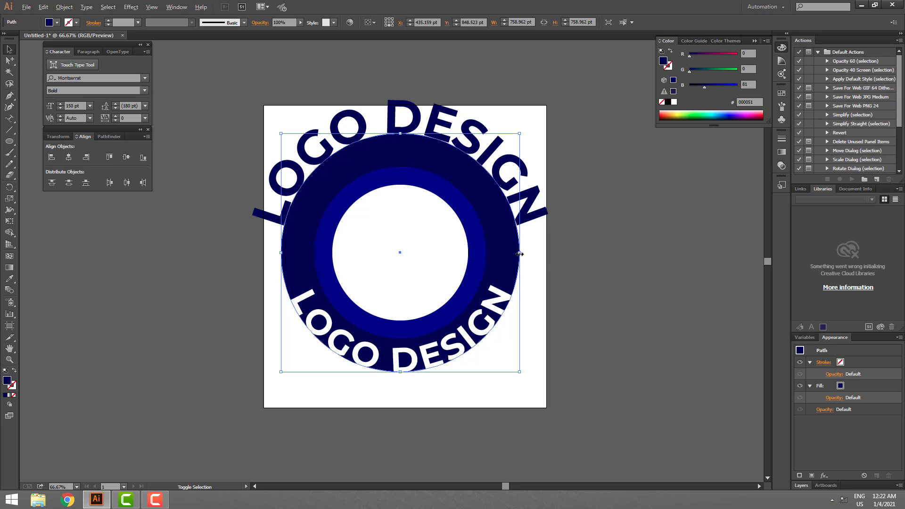
left_click_drag(519, 252, 535, 253)
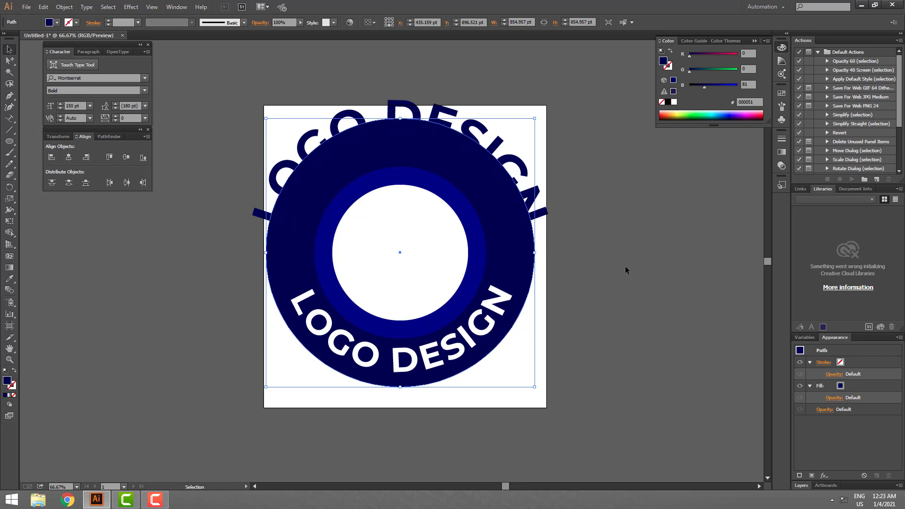
left_click(588, 247)
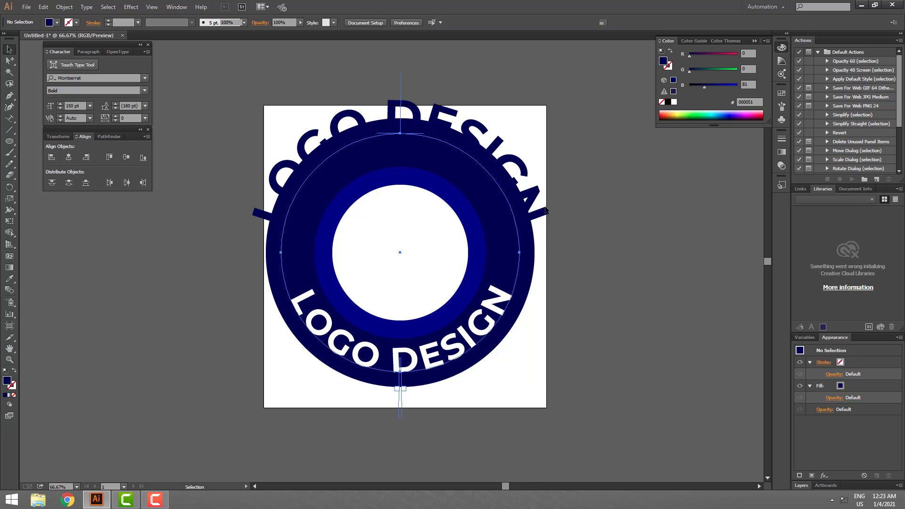
- Fill the upper LOGO DESIGN text white and scale it down concentrically so its path is about 630 pt in diameter
left_click(498, 302)
left_click_drag(403, 134, 403, 155)
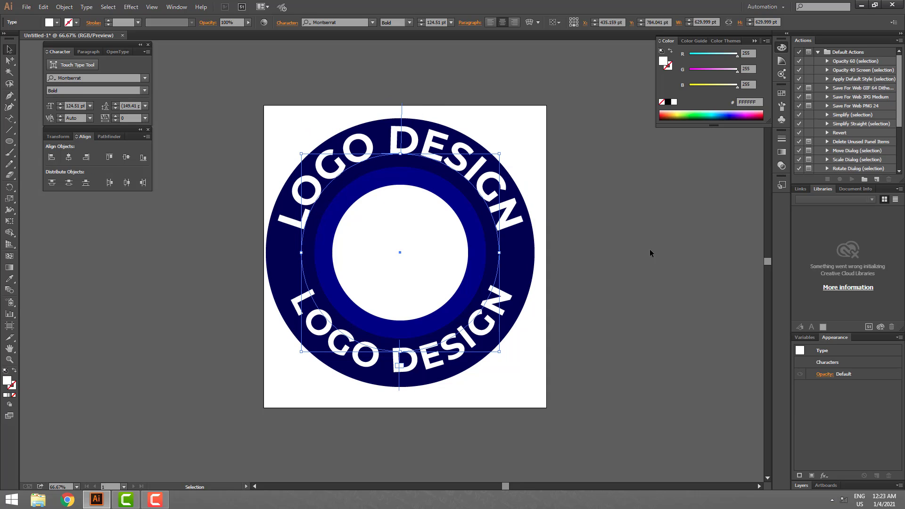
left_click(649, 262)
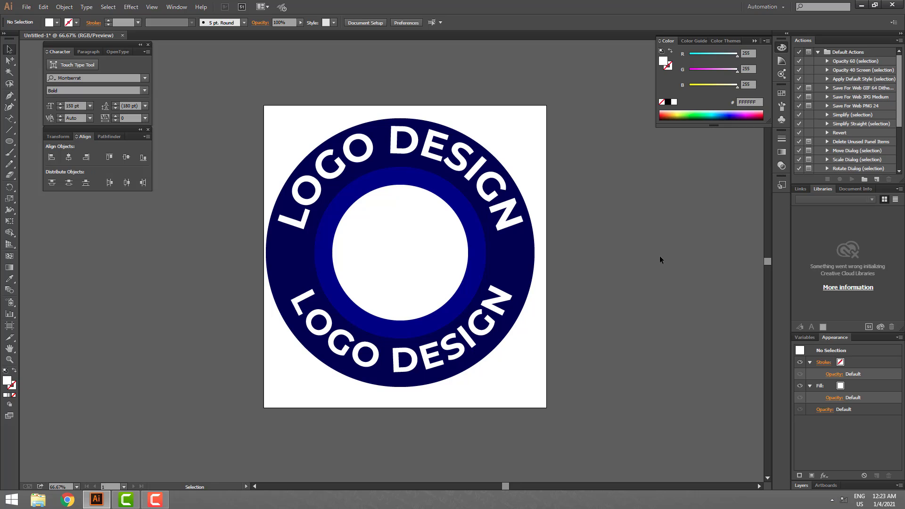
- Enlarge the outer circle from its centre to about 966 pt in diameter and fit the artboard to its bounds
left_click(532, 252)
left_click_drag(535, 253, 542, 253)
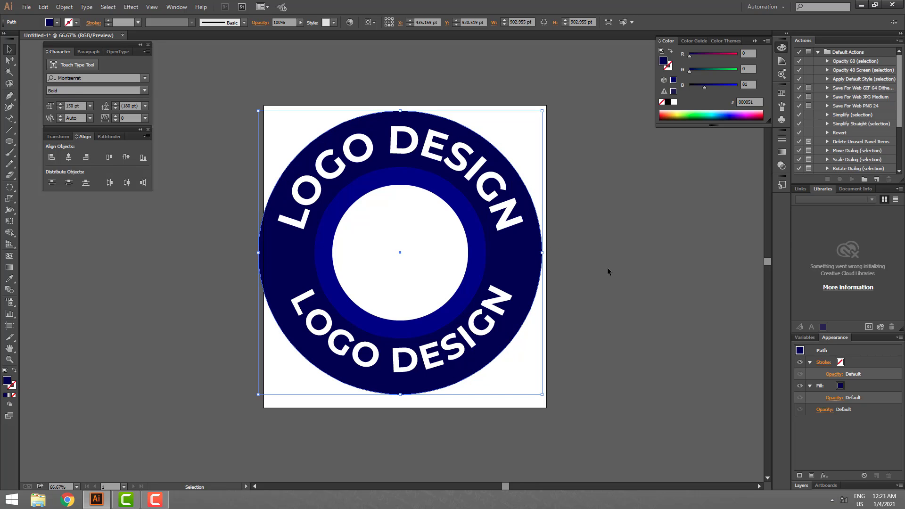
left_click_drag(542, 253, 552, 252)
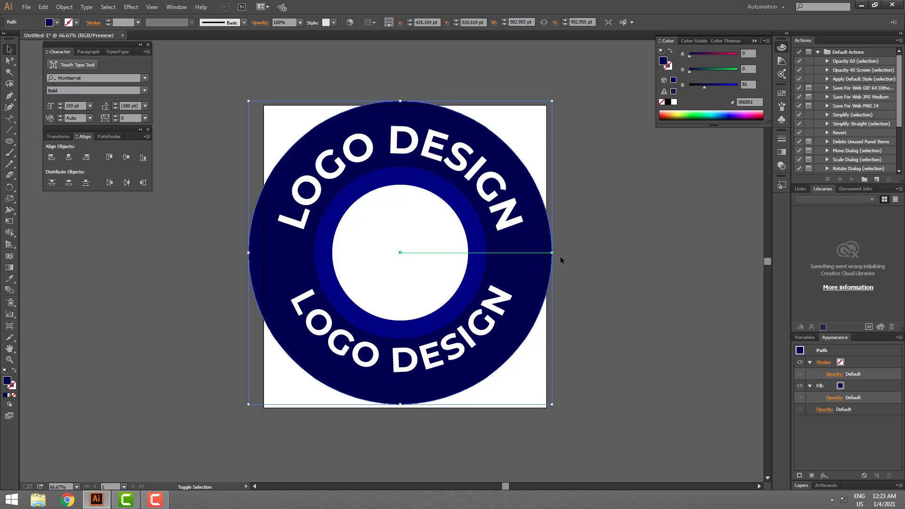
left_click(64, 7)
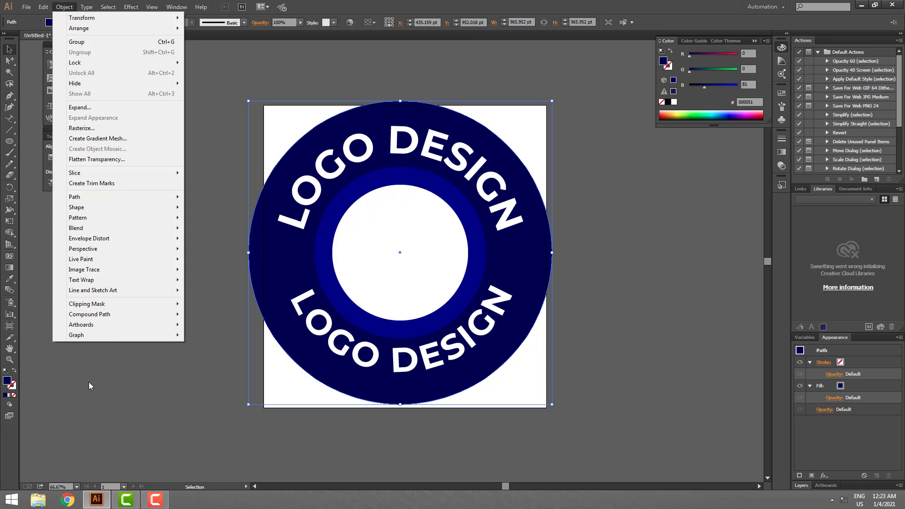
mouse_move(101, 328)
left_click(226, 360)
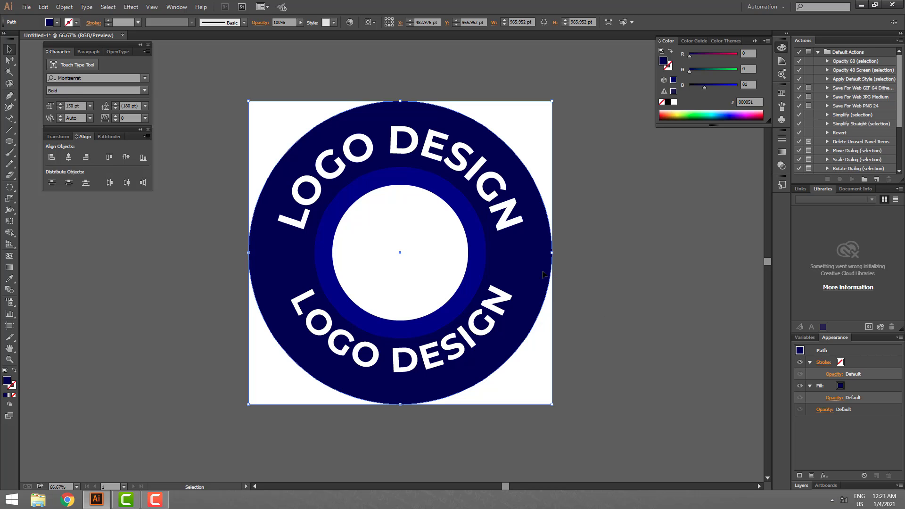
- Add a concentric copy of the outer circle in front, about 927 pt in diameter, with no fill and a white stroke
key("ctrl")
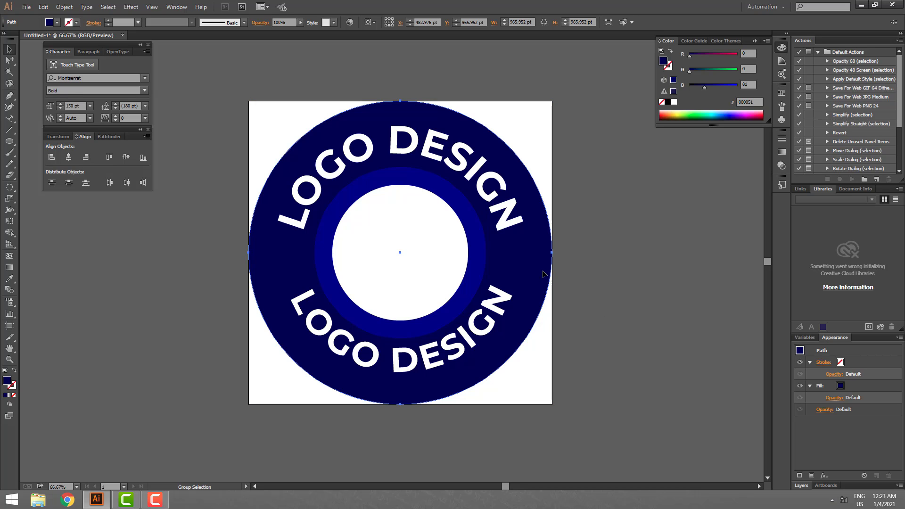
left_click_drag(552, 253, 542, 253)
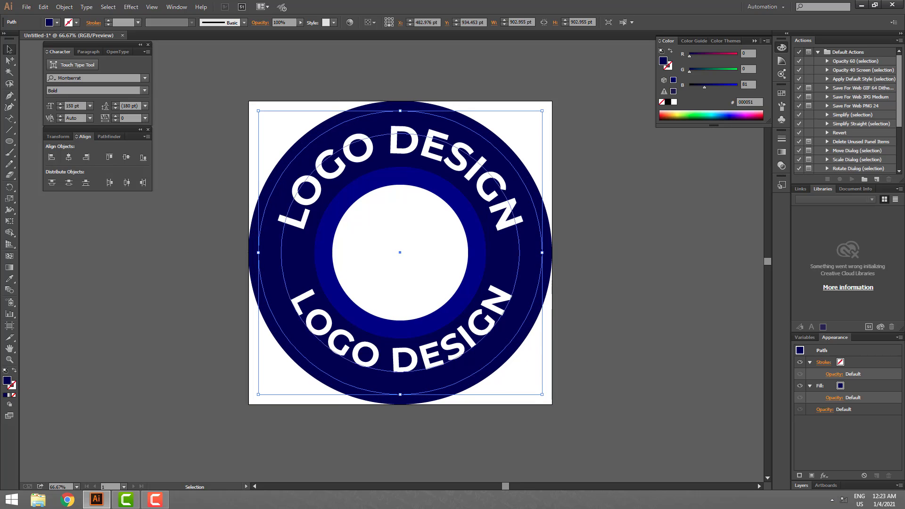
left_click(14, 371)
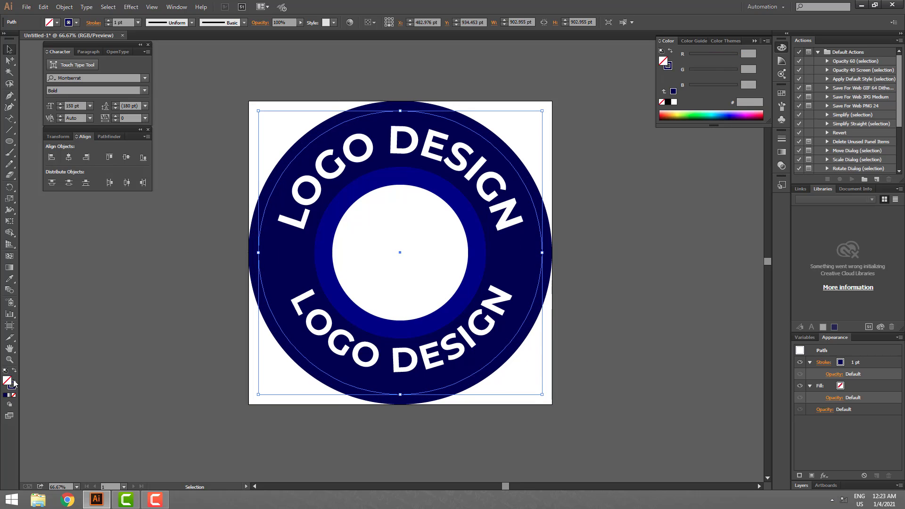
left_click(674, 101)
left_click_drag(542, 252, 547, 253)
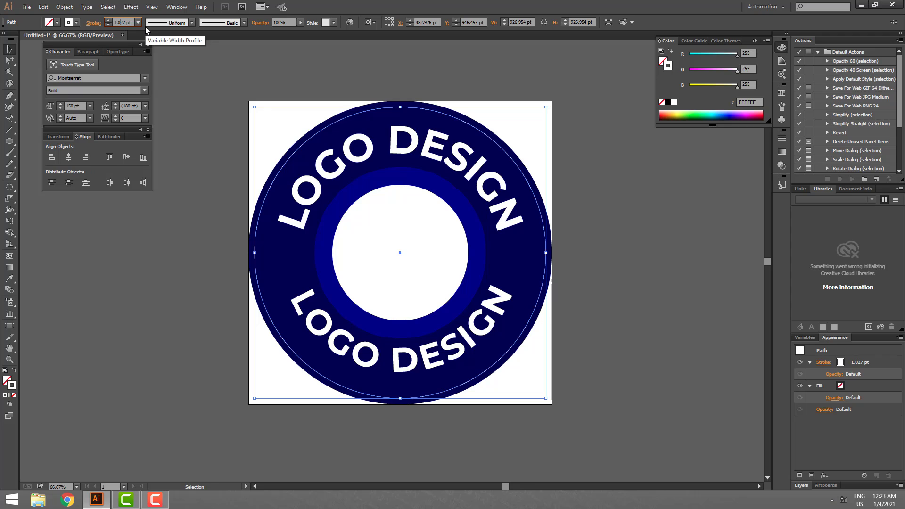
- Set the stroke weight of the white ring to 10 pt
type("5")
key("Return")
type("12")
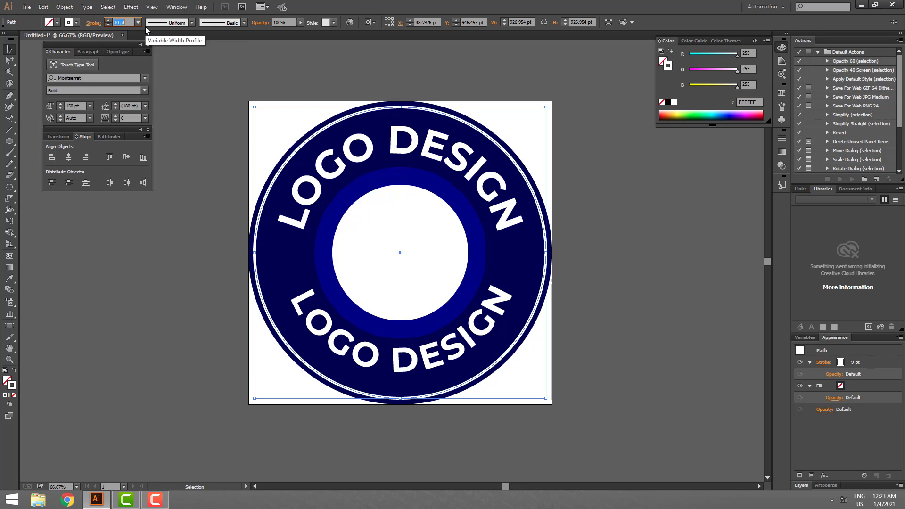
key("Return")
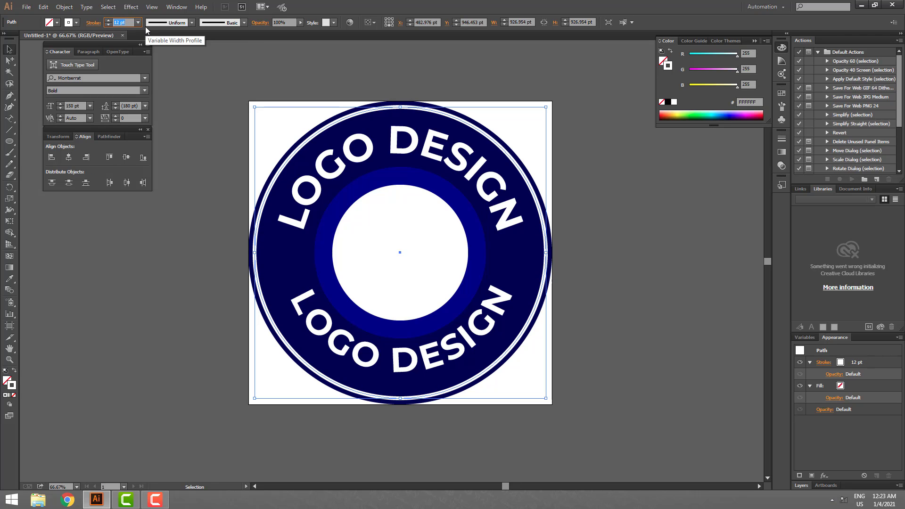
key("Down")
key("Down")
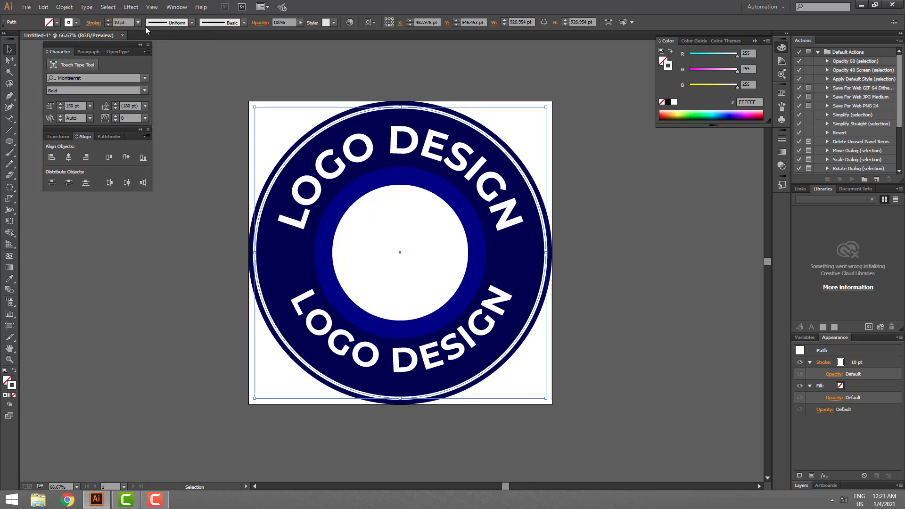
left_click(590, 279)
left_click(506, 214)
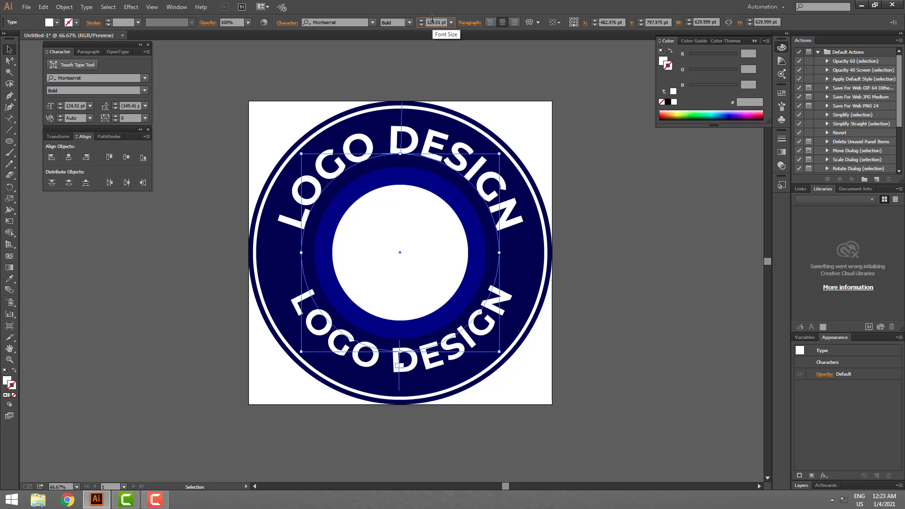
left_click(459, 69)
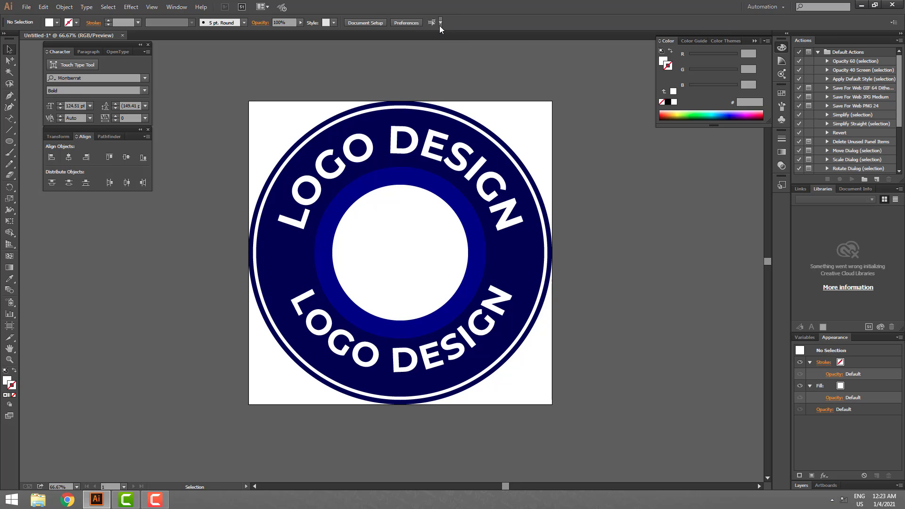
left_click(439, 141)
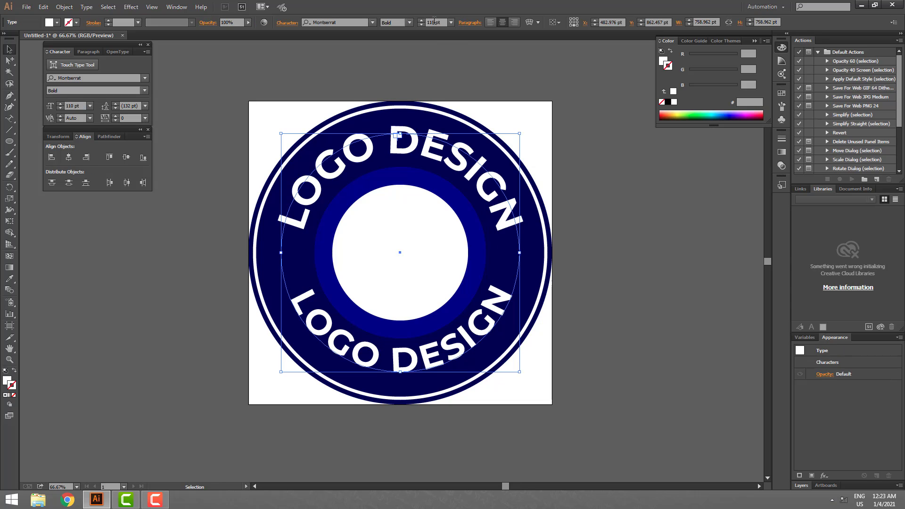
left_click_drag(434, 23, 420, 26)
left_click(421, 20, "shift")
left_click(421, 20, "shift")
key("ctrl+z")
key("ctrl+z")
left_click(599, 191)
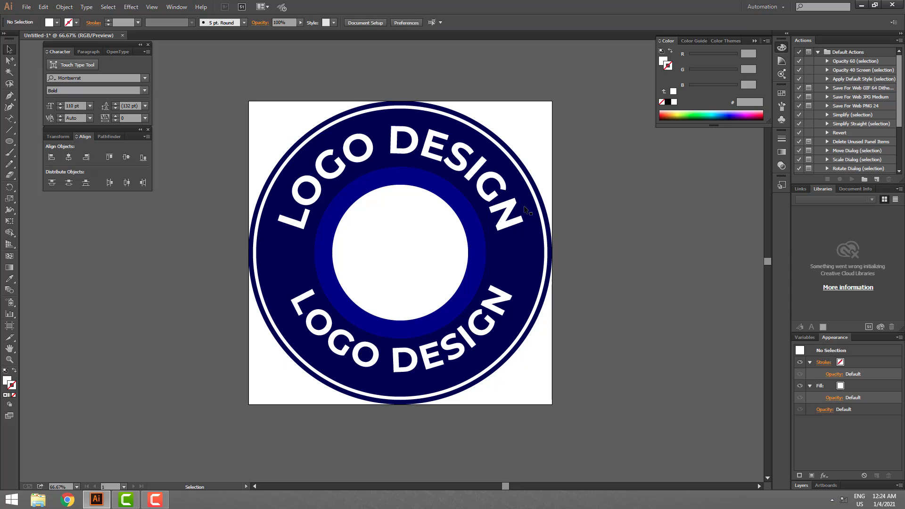
- Increase the font size of the white upper LOGO DESIGN text to 150 pt
left_click(440, 145)
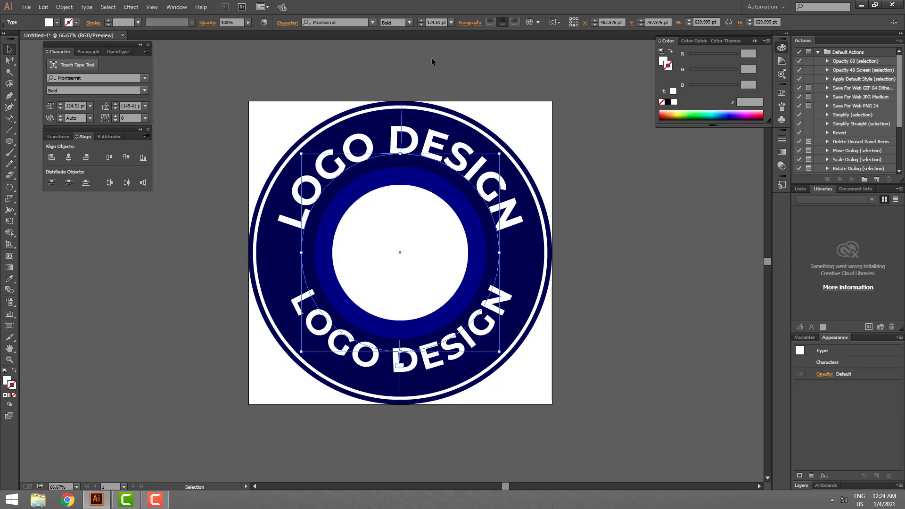
left_click(421, 21, "shift")
left_click(421, 21, "shift")
left_click(421, 20, "shift")
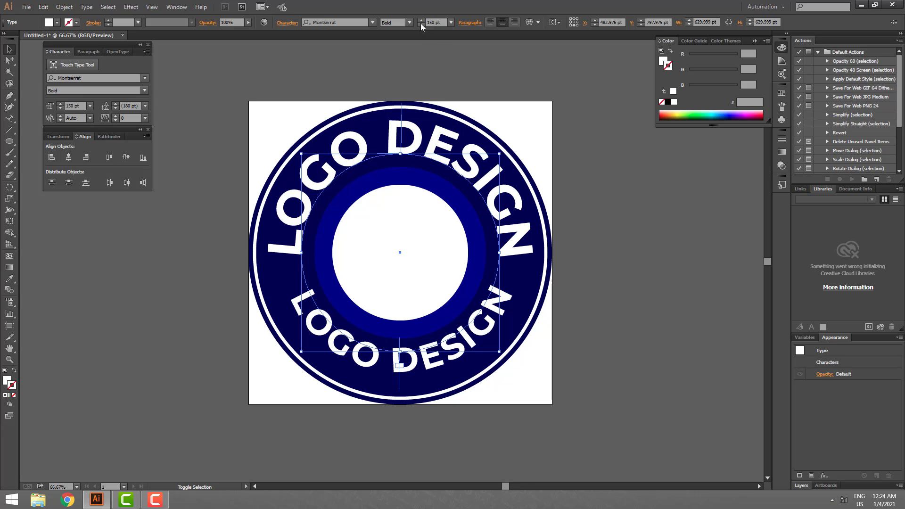
- Reduce the font size of the upper LOGO DESIGN text to 140 pt and the lower one to 90 pt
left_click(421, 24, "shift")
left_click(488, 331)
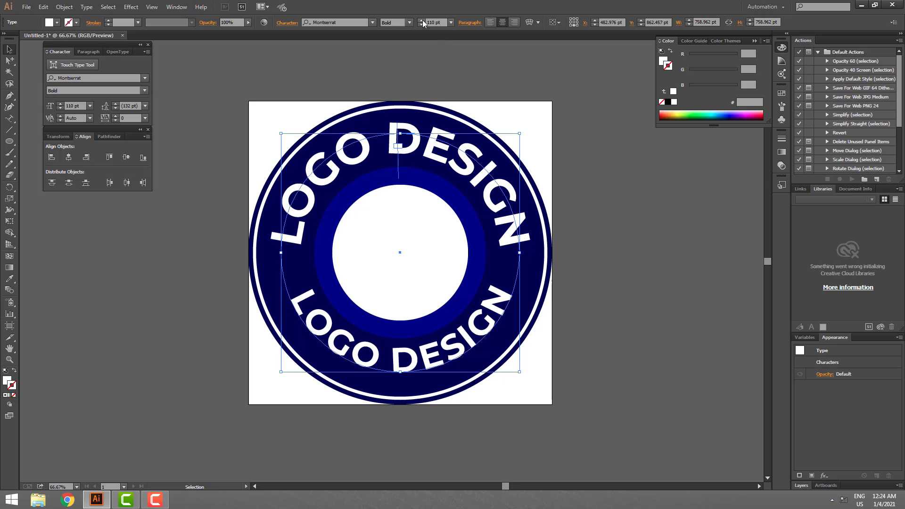
left_click(421, 24, "shift")
left_click(421, 24, "shift")
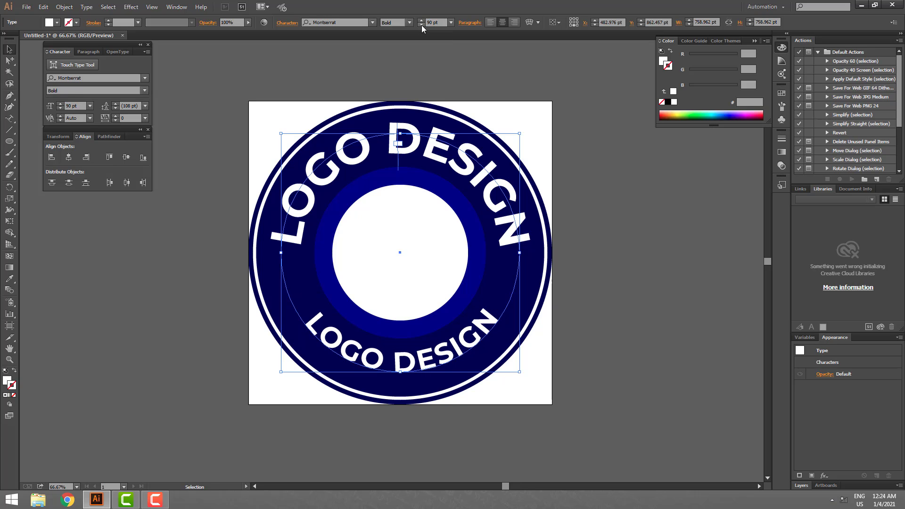
- Change the font style of the lower LOGO DESIGN text to Montserrat Light
left_click(410, 22)
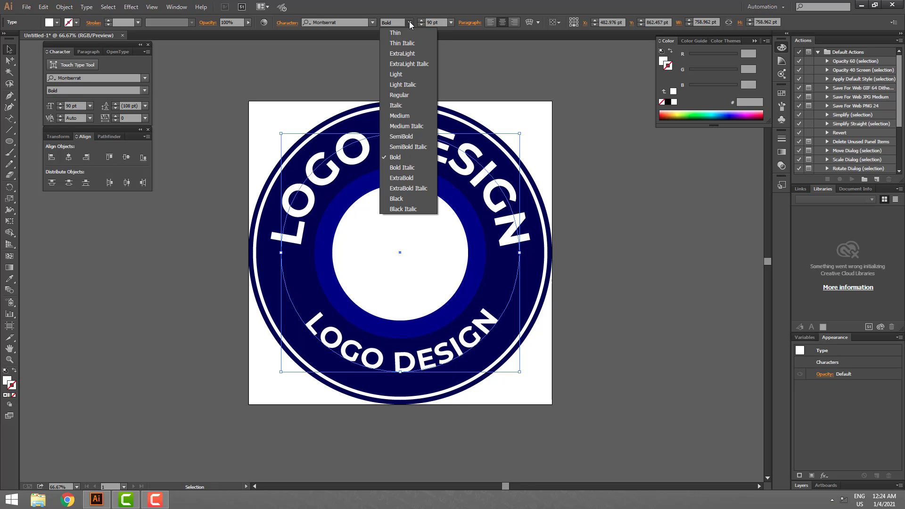
left_click(405, 71)
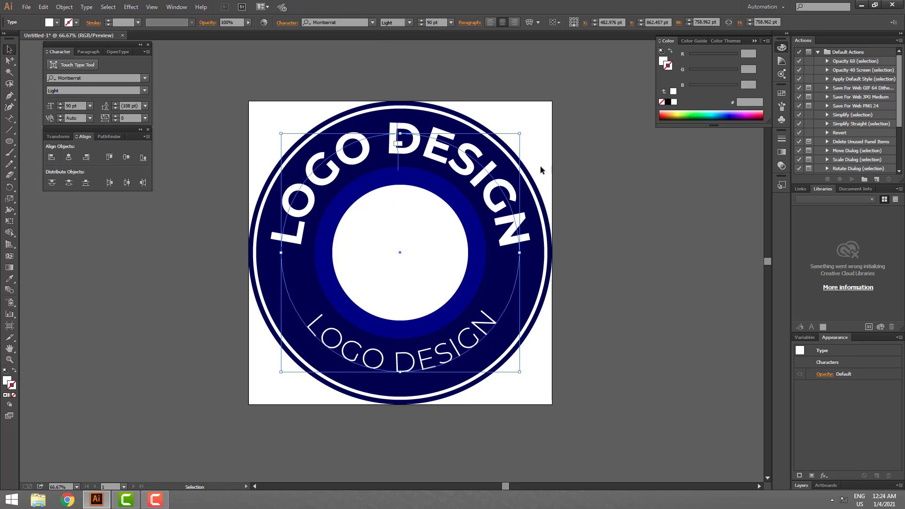
left_click(609, 248)
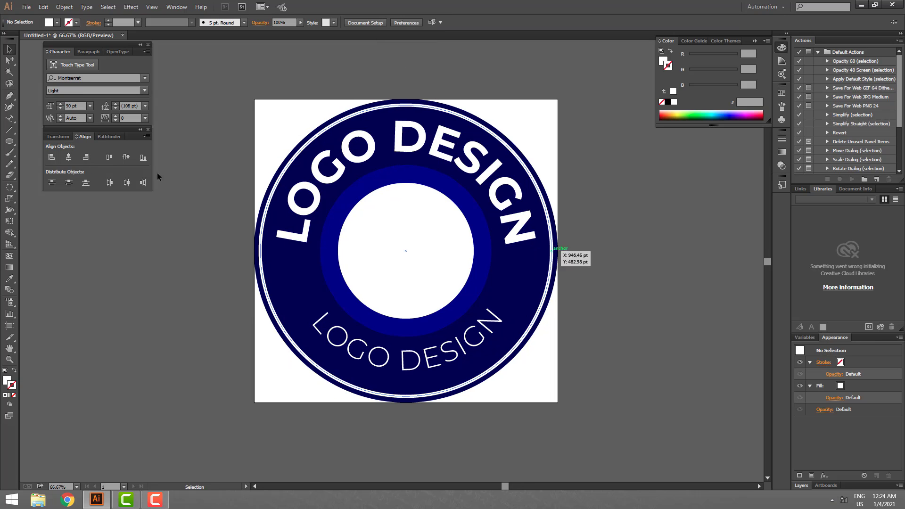
- Draw a white-filled circle about 72 pt in diameter on the dark blue band, in the left gap between the texts
left_click(9, 141)
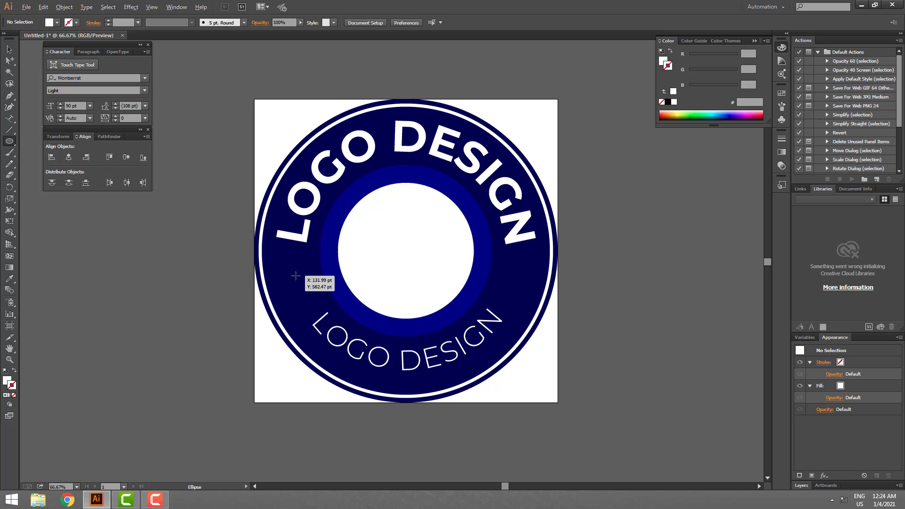
left_click_drag(295, 276, 307, 286)
key("v")
left_click(671, 343)
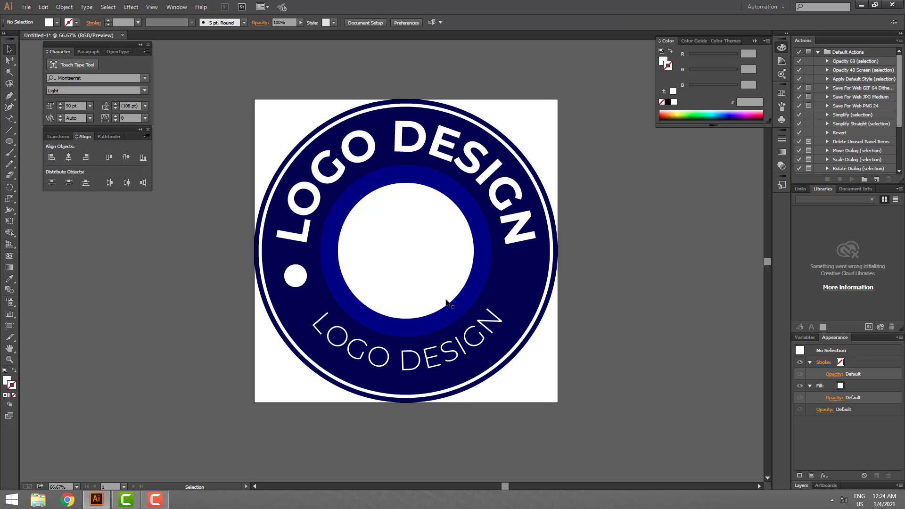
- Try the small circle with a white outline instead of a fill, and restore its white fill
left_click(294, 276)
left_click(14, 371)
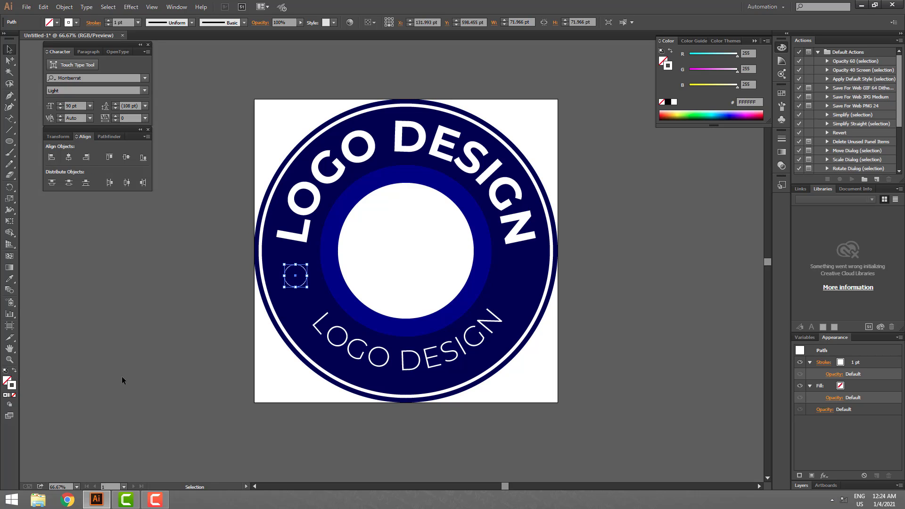
left_click(590, 377)
left_click(305, 281)
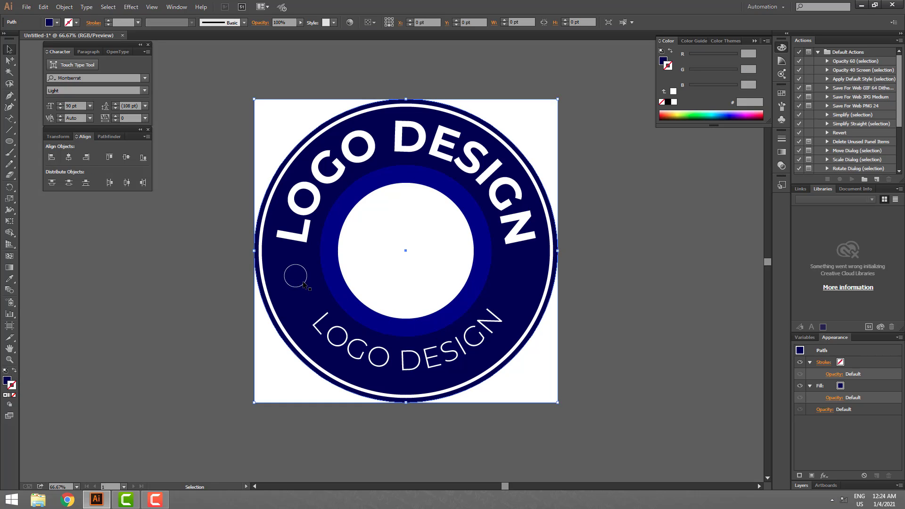
left_click(14, 371)
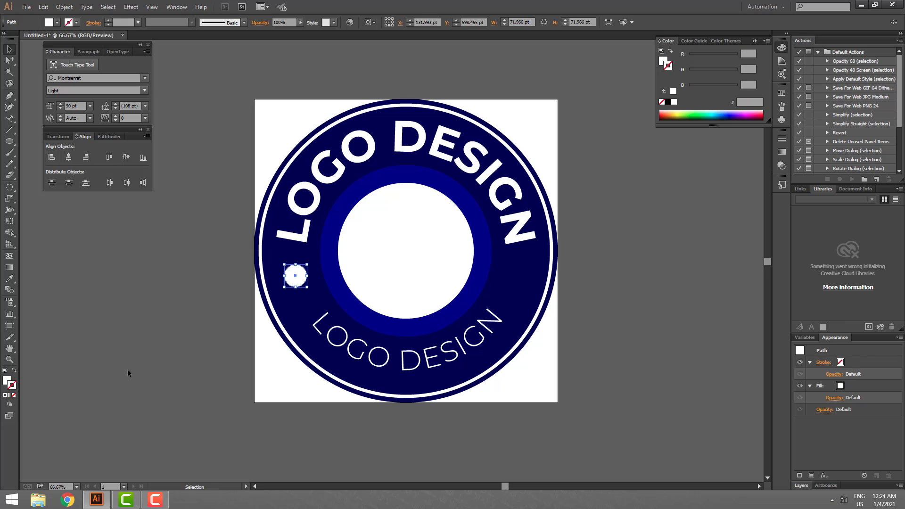
left_click(128, 373)
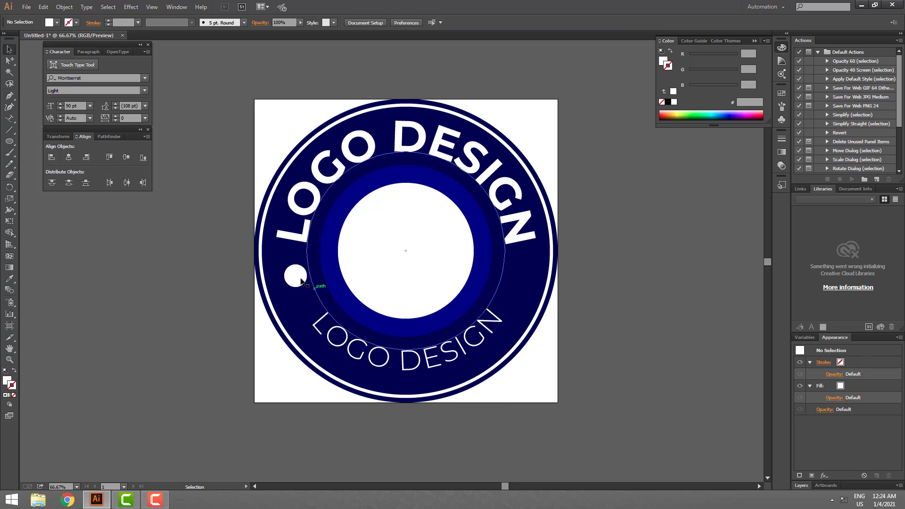
- Copy the small white circle straight across to the matching spot on the right side of the band
left_click_drag(296, 277, 523, 292)
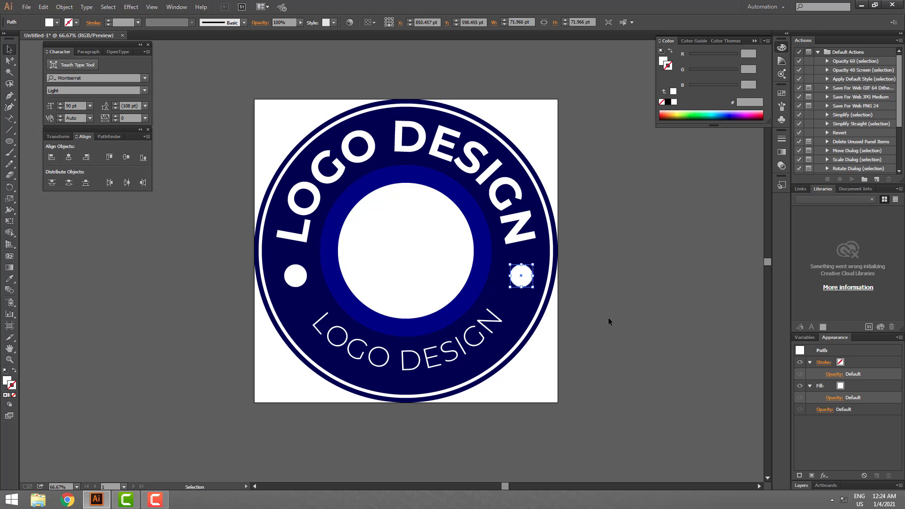
left_click(608, 318)
- Duplicate the whole badge horizontally to the right of the artboard, leaving a small gap
key("z")
left_click(494, 315, "alt")
key("v")
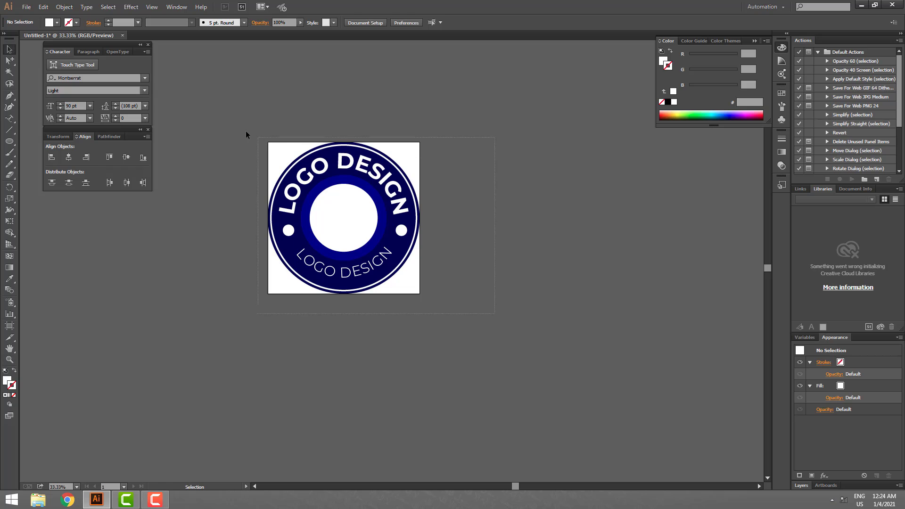
left_click_drag(245, 131, 429, 302)
left_click_drag(398, 248, 562, 249)
left_click(606, 271)
- Open the Type on a Path options for the copied badge's upper LOGO DESIGN text and enable the preview
key("z")
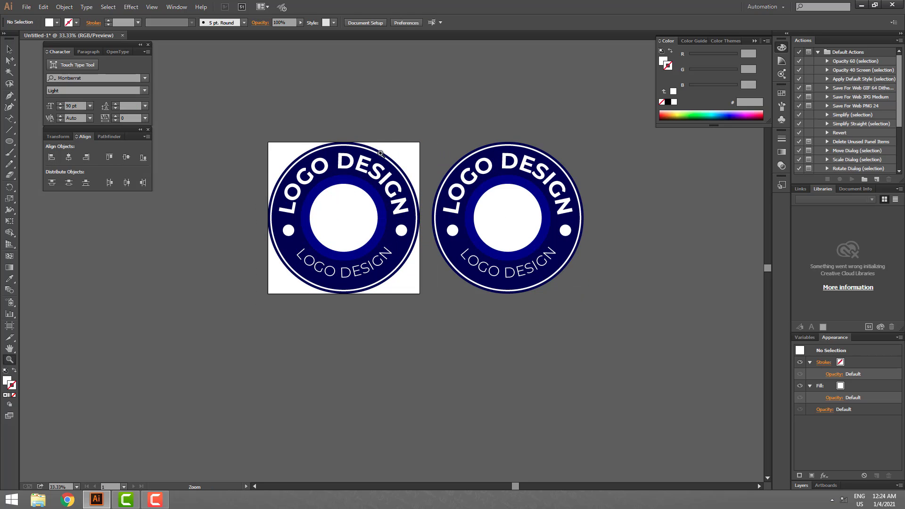
left_click_drag(322, 123, 586, 308)
key("v")
key("space")
left_click_drag(691, 369, 669, 366)
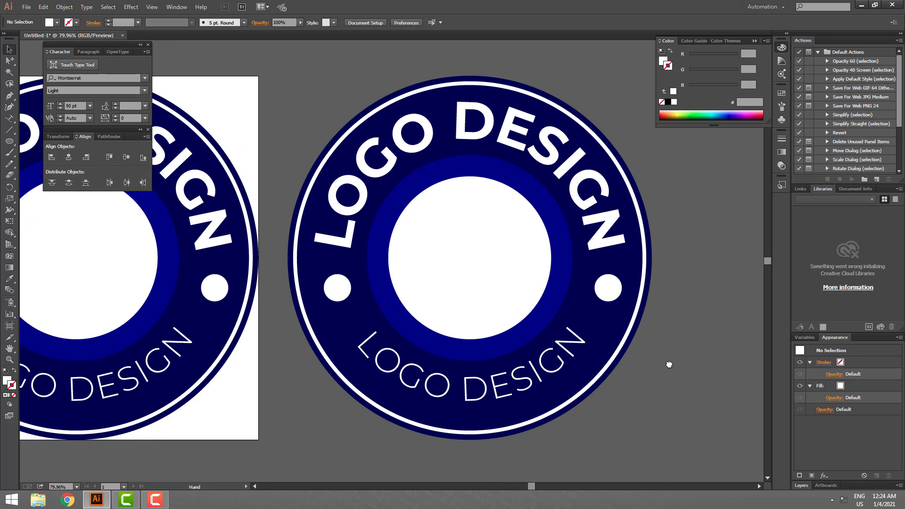
left_click(595, 231)
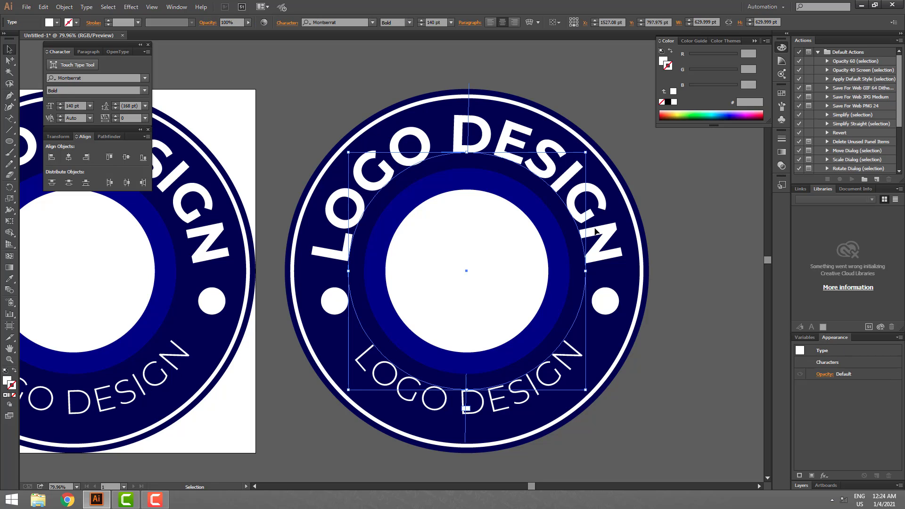
left_click(86, 7)
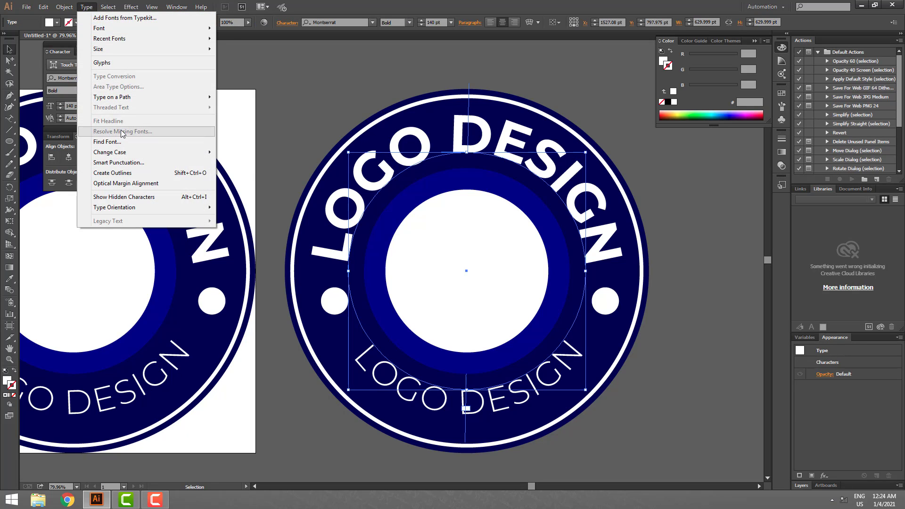
mouse_move(198, 97)
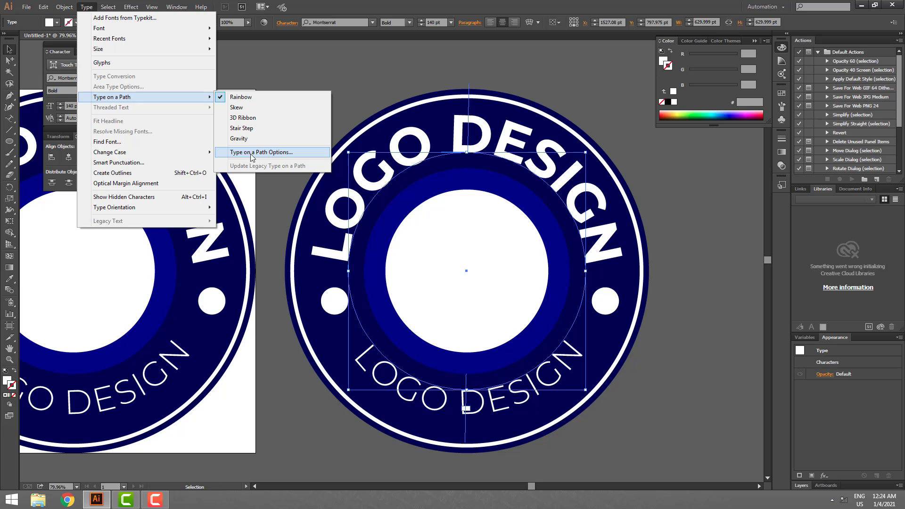
left_click(286, 152)
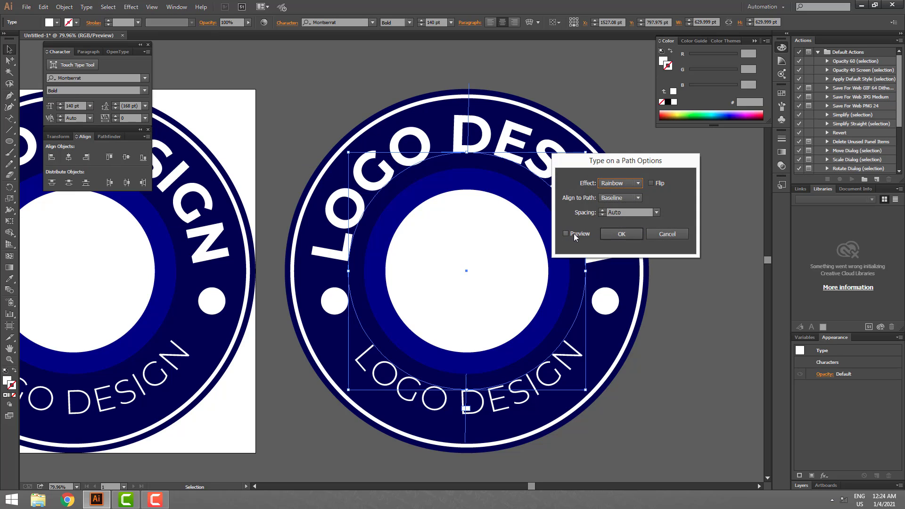
left_click(573, 233)
- Try the Skew and 3D Ribbon path effects on the upper text
left_click(627, 183)
left_click(629, 203)
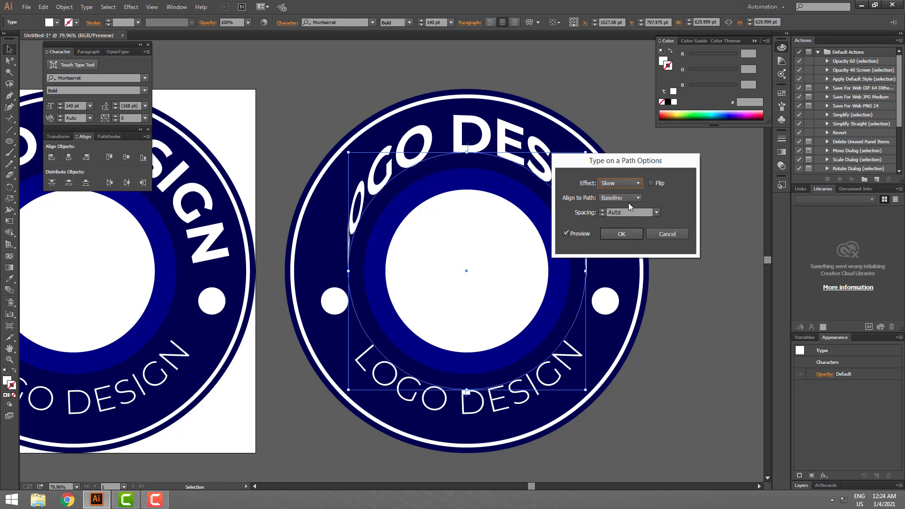
left_click_drag(627, 161, 701, 170)
left_click(701, 192)
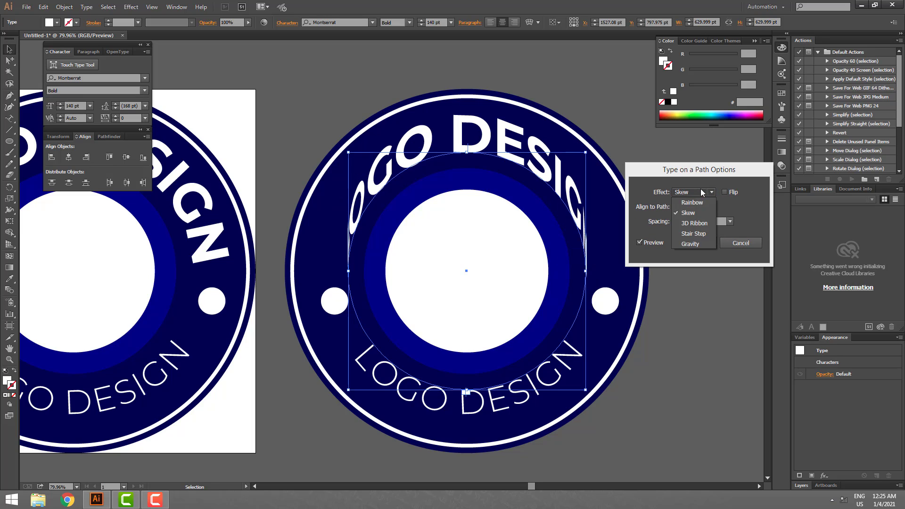
left_click(695, 224)
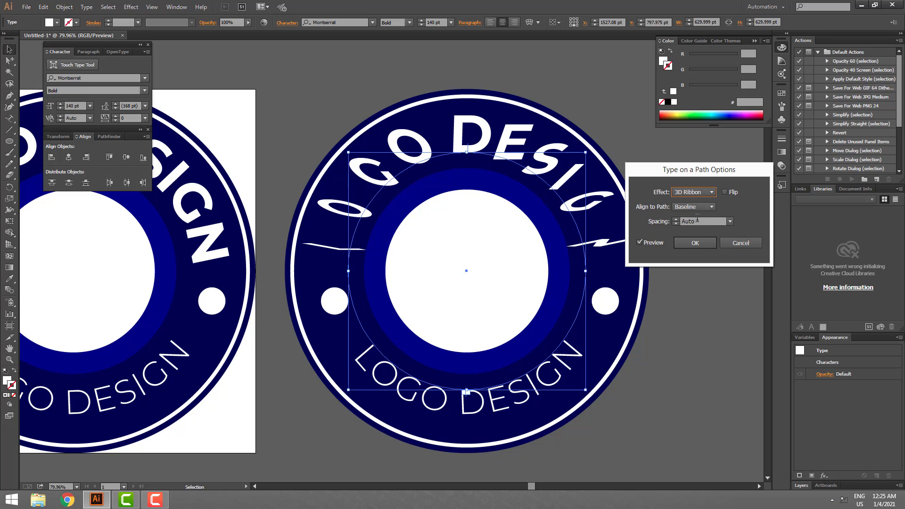
- Compare the Stair Step and Gravity path effects on the upper text, returning to Stair Step
left_click(701, 192)
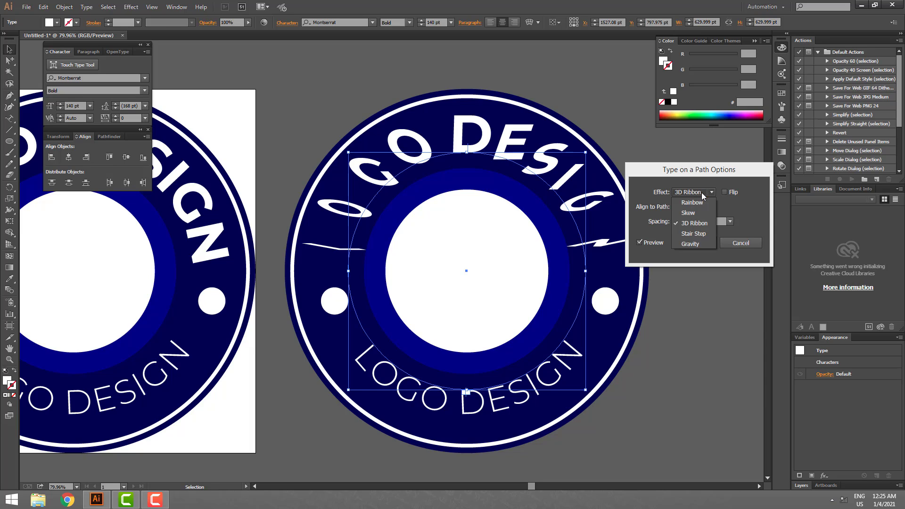
left_click(697, 234)
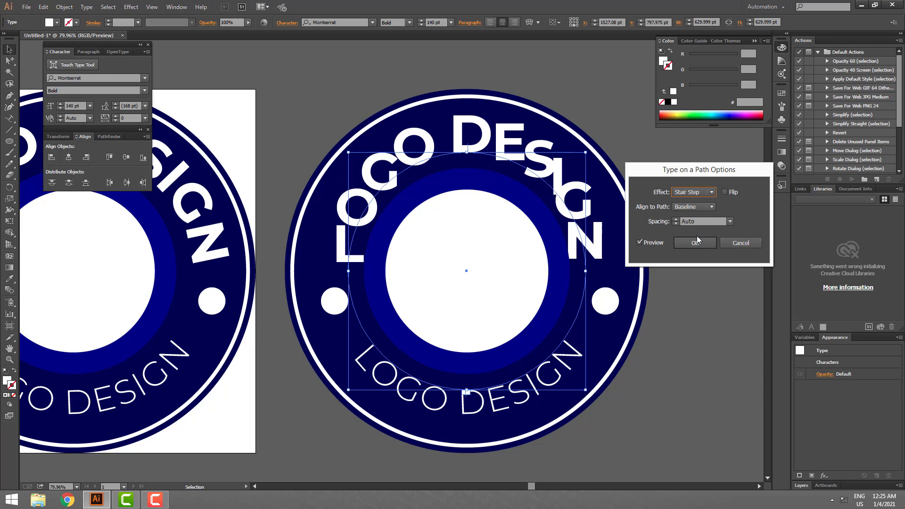
left_click(699, 191)
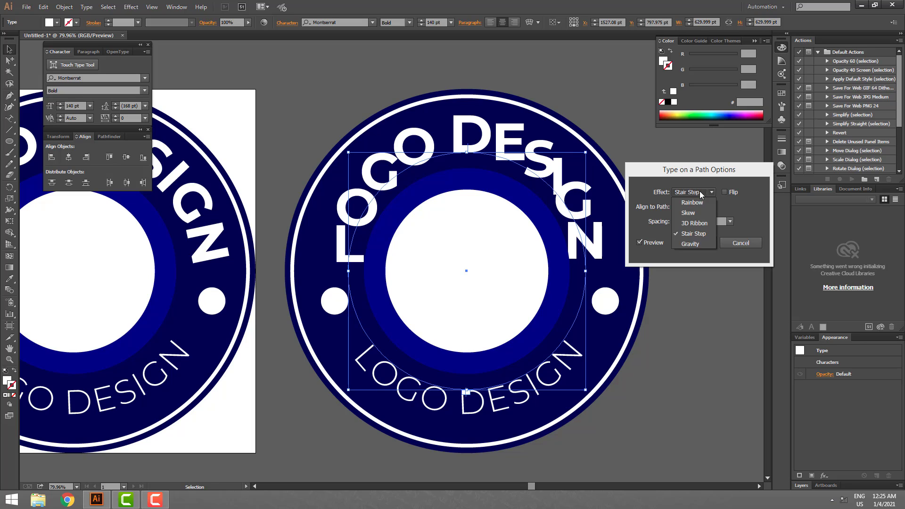
left_click(691, 244)
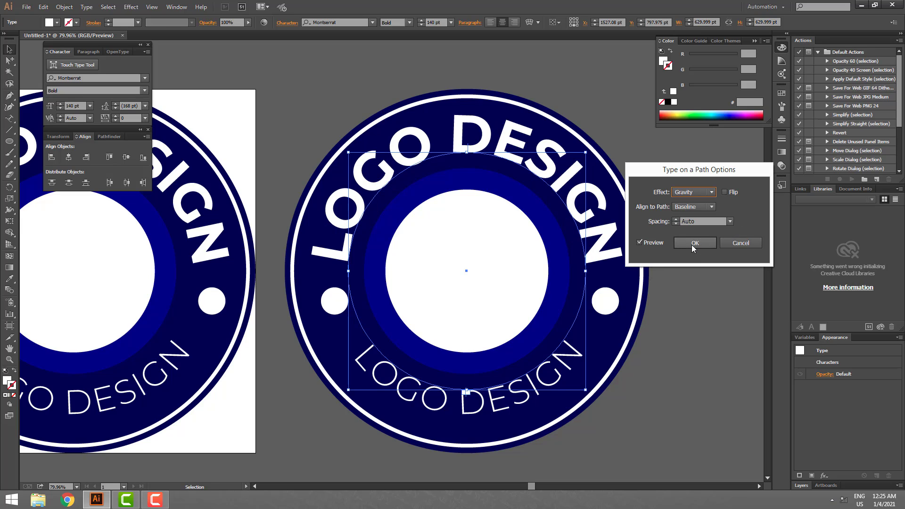
left_click(695, 191)
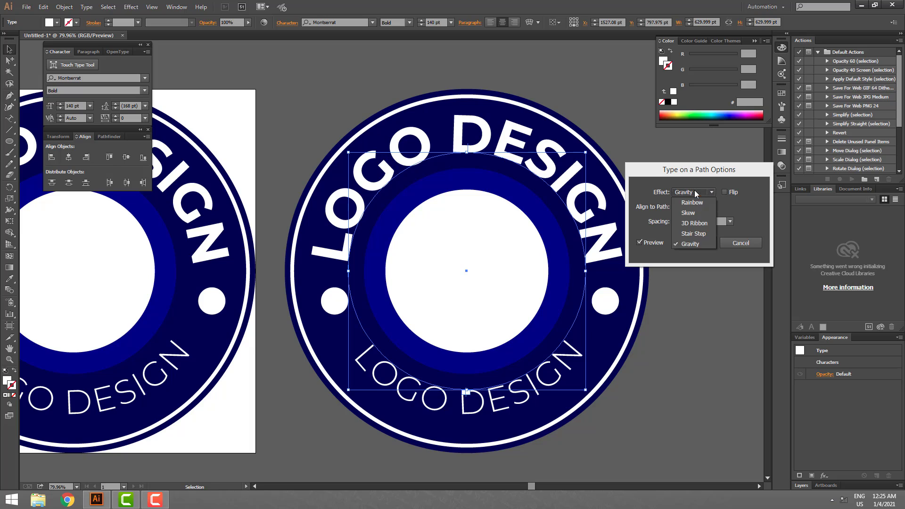
left_click(694, 235)
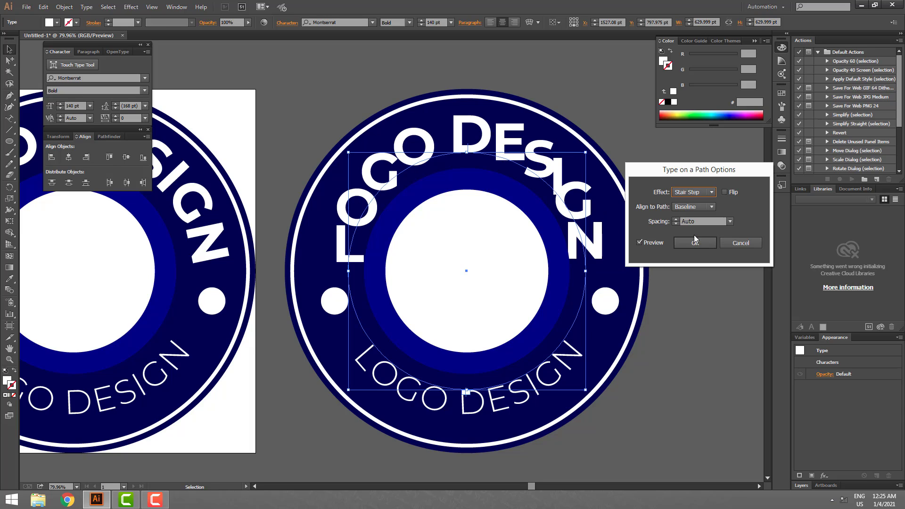
- Try a path text spacing of -7 pt and increase it to 15 pt
left_click(730, 221)
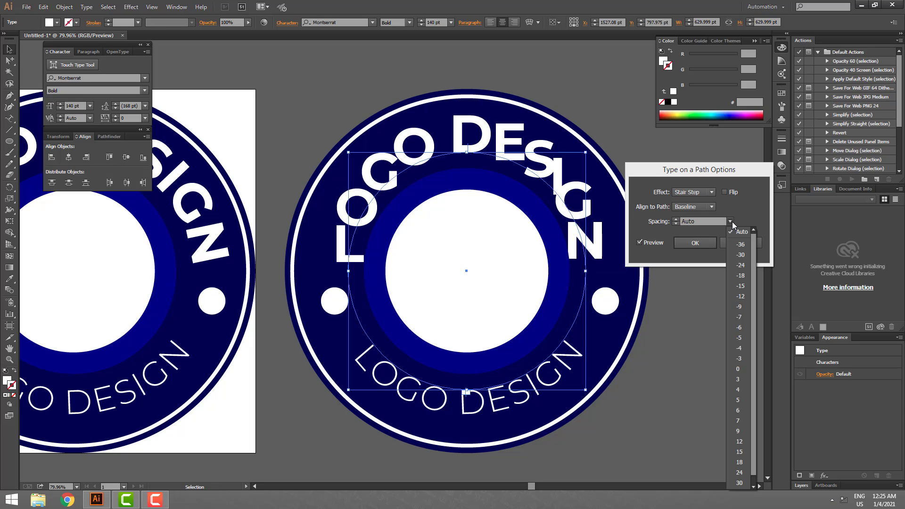
left_click(739, 316)
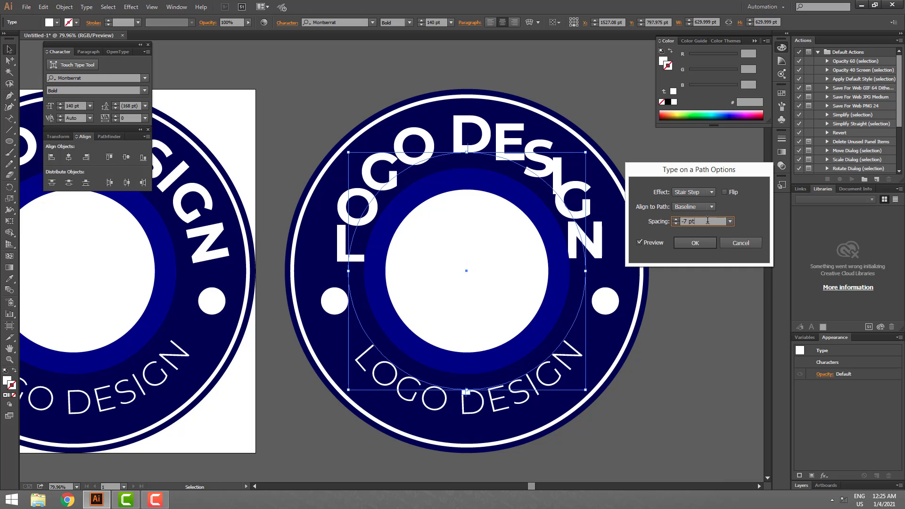
key("Up")
key("Up")
key("Up")
key("Up")
key("Up")
key("Up")
key("Up")
key("Up")
key("Up")
key("Up")
key("Up")
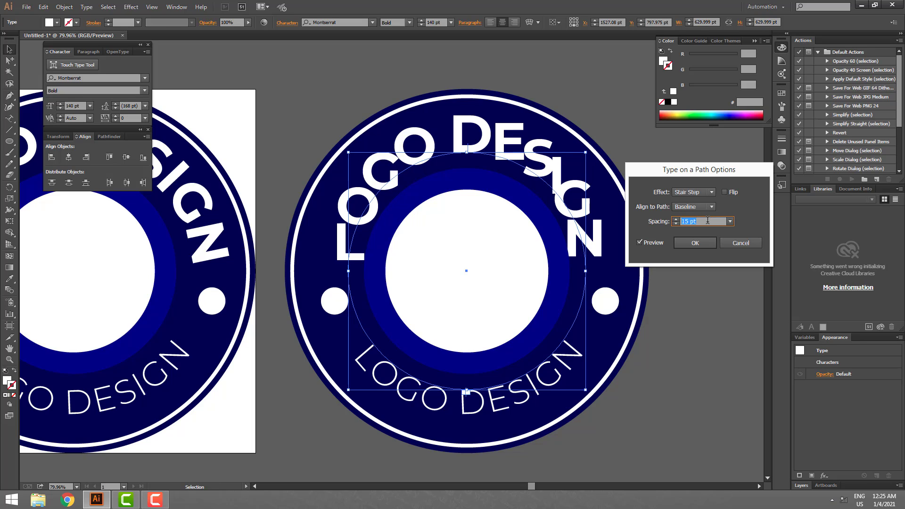
- Reduce the path text spacing to 2 pt, keeping the Baseline alignment
key("Down")
key("Down")
key("Down")
key("Down")
key("Down")
key("Down")
key("Down")
key("Down")
key("Down")
key("Down")
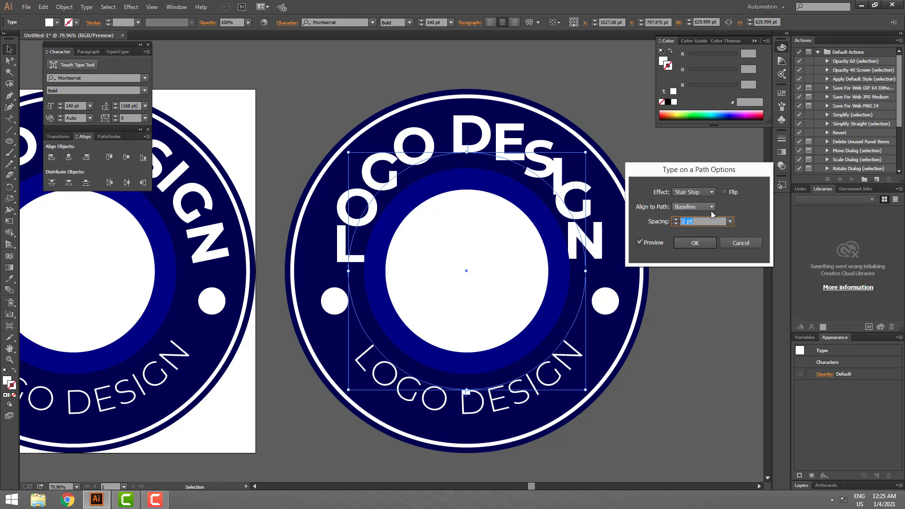
left_click(711, 208)
left_click(711, 211)
- Switch the upper text's path effect from Stair Step to Gravity
left_click(699, 192)
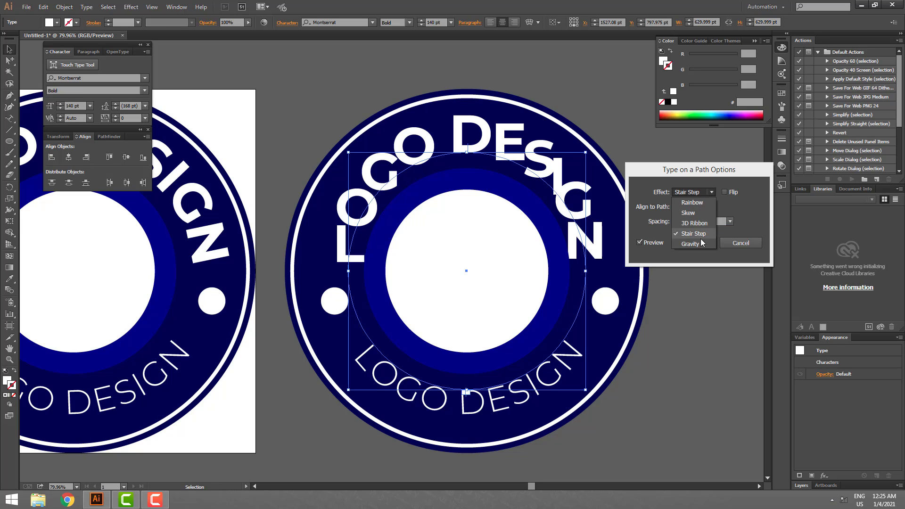
left_click(699, 240)
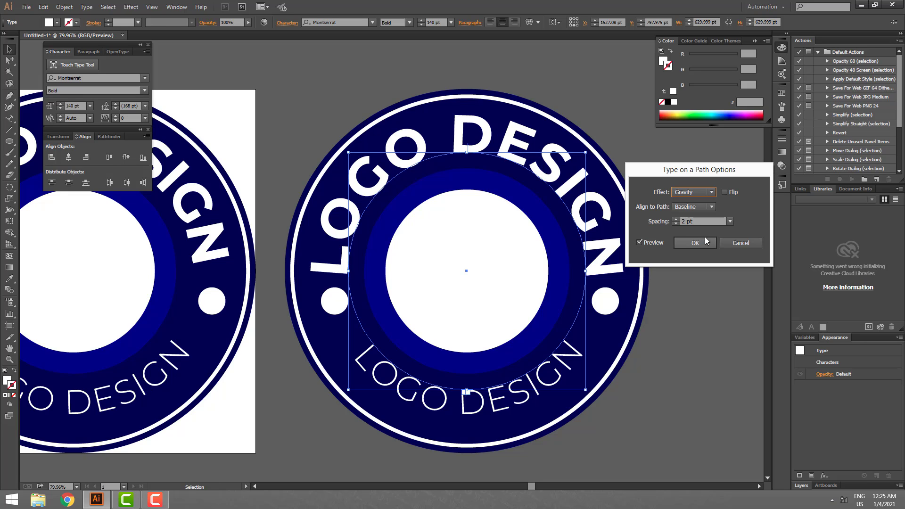
left_click(690, 222)
double_click(689, 221)
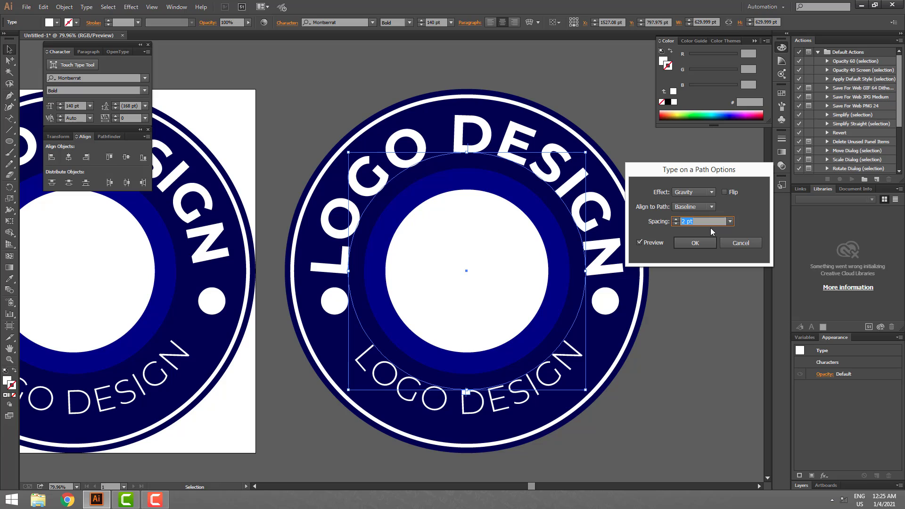
- Compare the Ascender, Descender and Center path alignments on the upper text, returning to Baseline
left_click(696, 206)
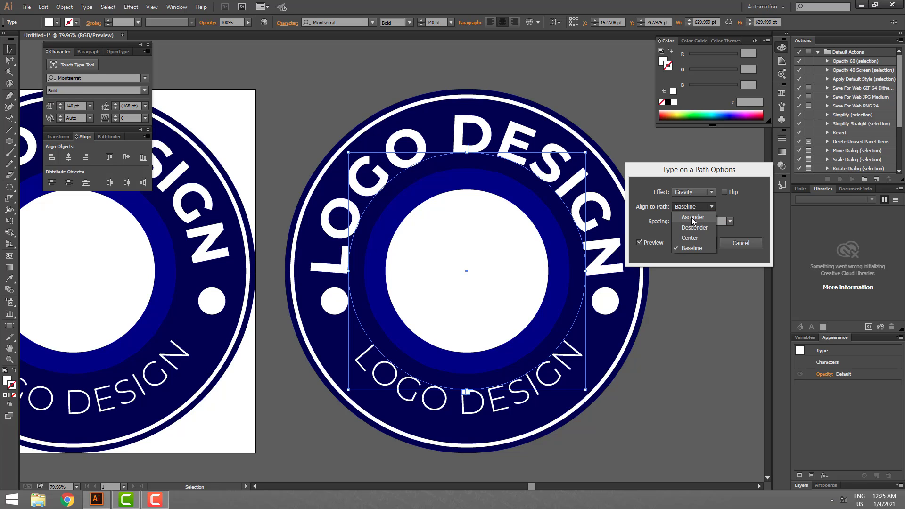
left_click(691, 217)
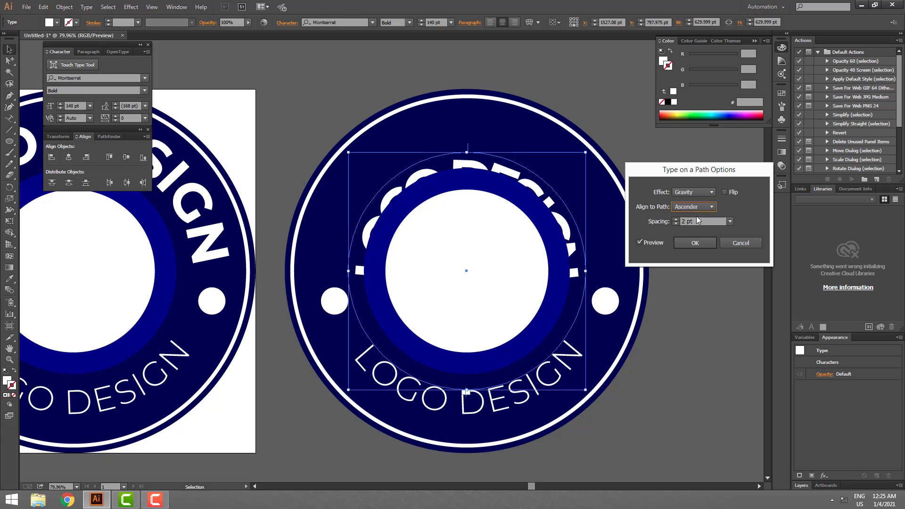
left_click(697, 208)
left_click(695, 229)
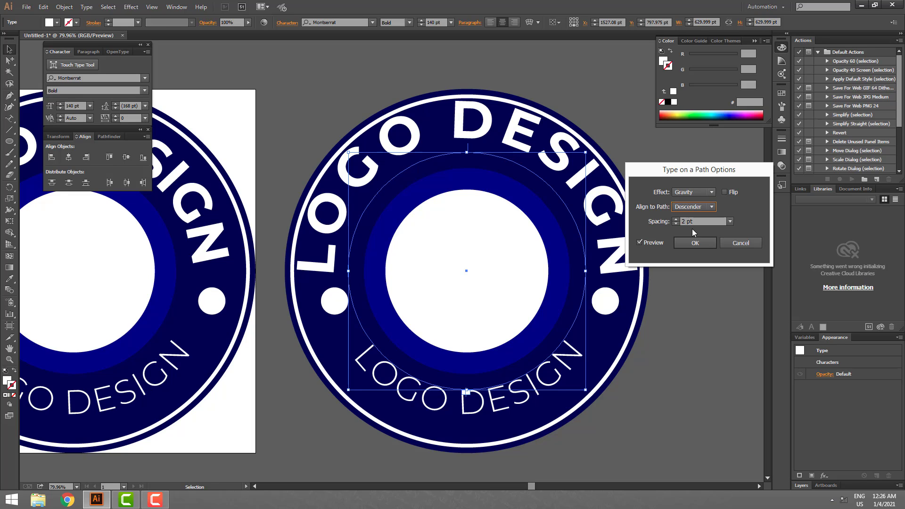
left_click(696, 208)
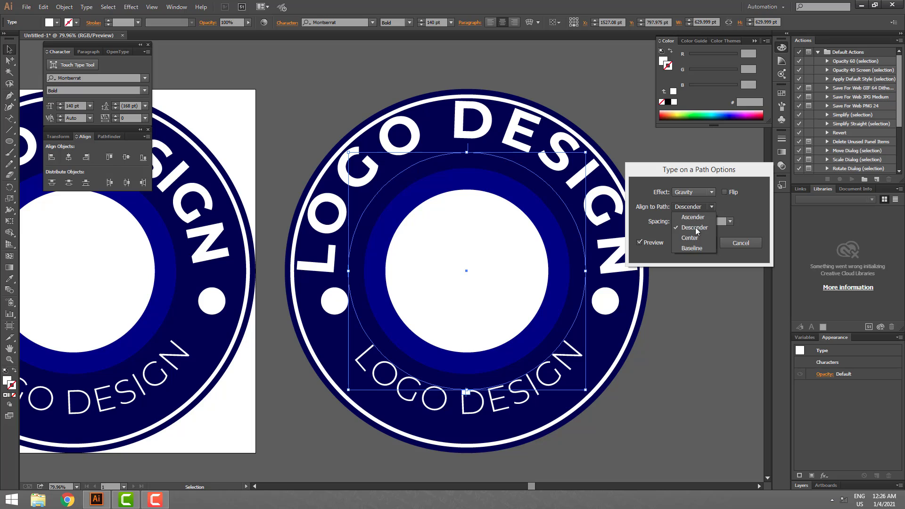
left_click(694, 241)
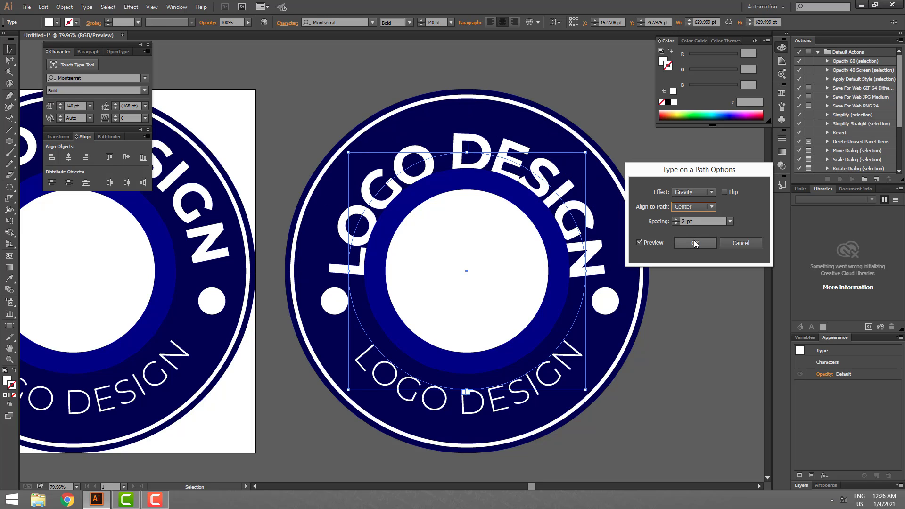
left_click(700, 206)
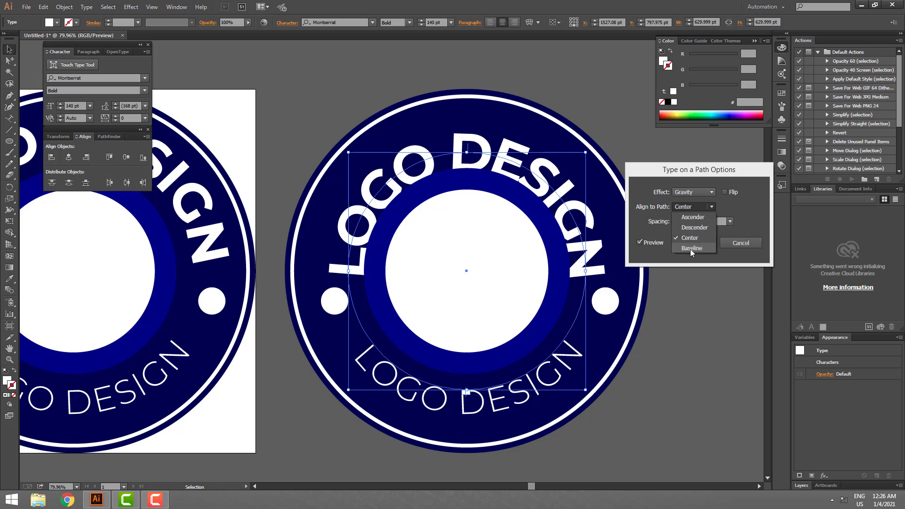
left_click(690, 249)
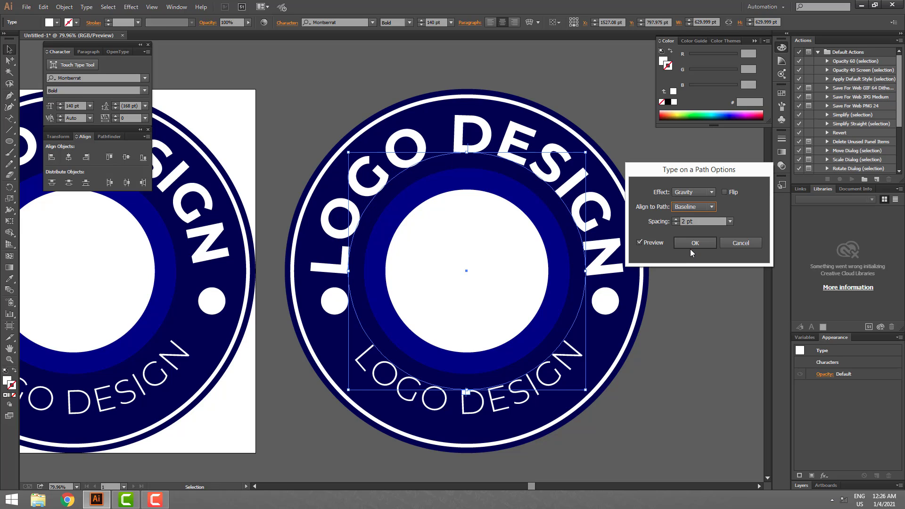
left_click(695, 210)
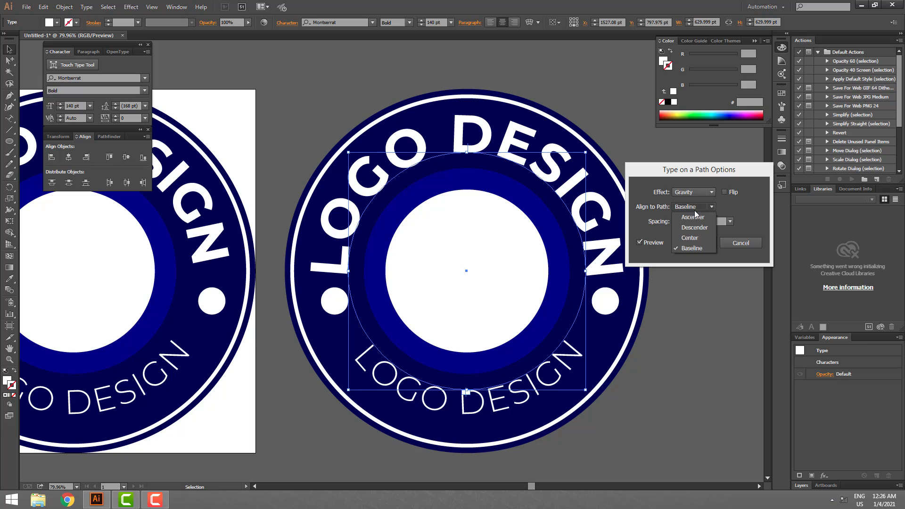
left_click(694, 238)
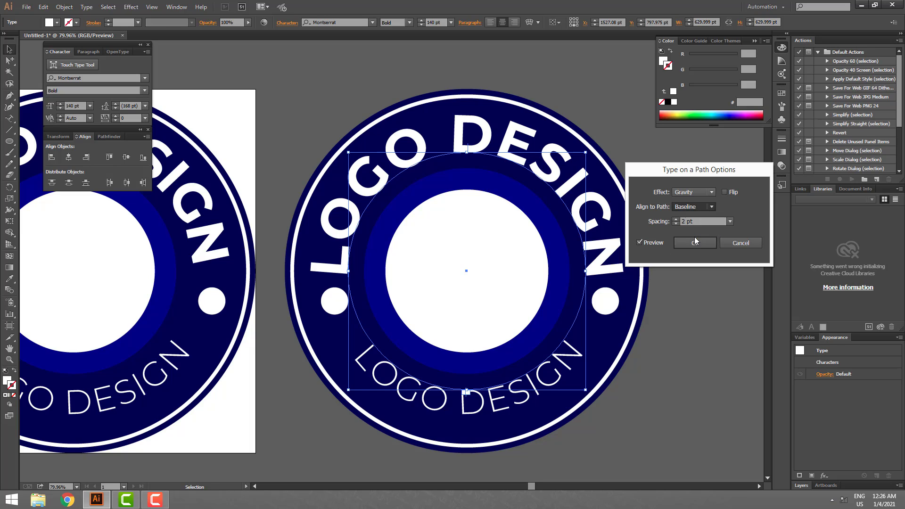
left_click(694, 208)
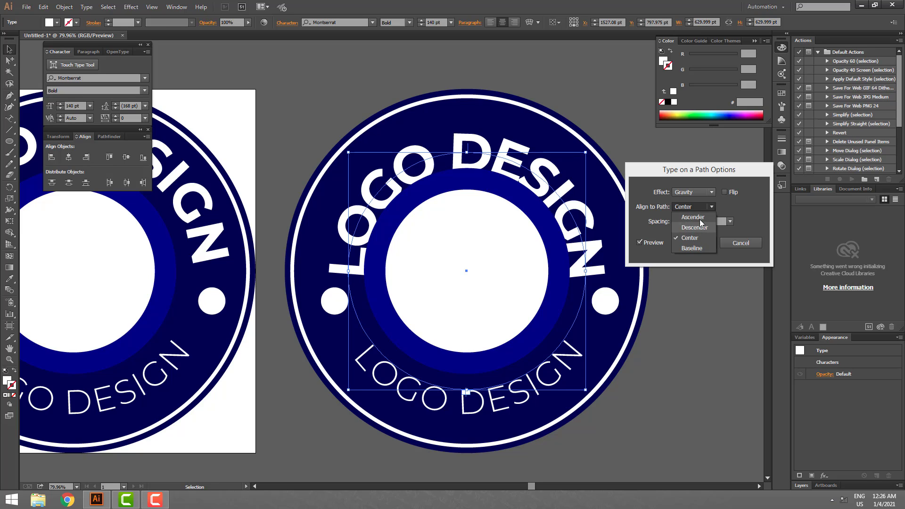
left_click(695, 247)
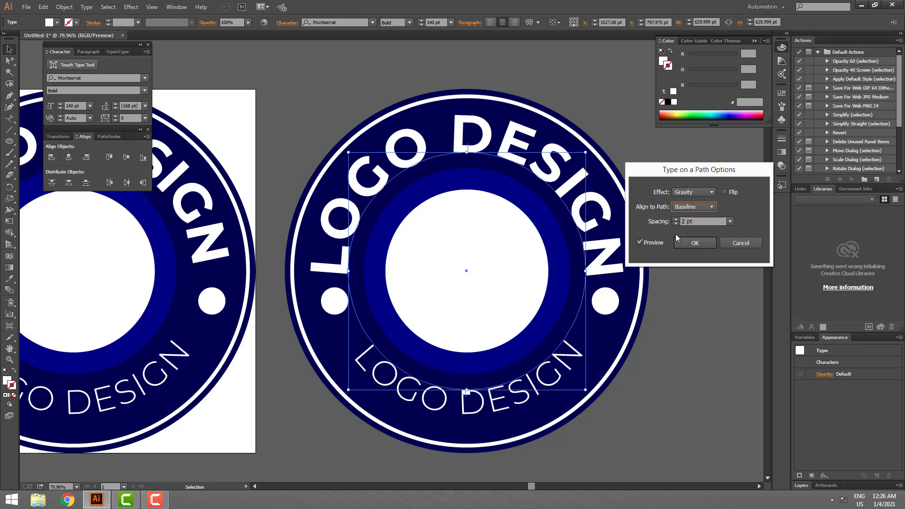
- Try flipping the upper text on its path, turn Flip off again, and apply the path options
left_click(724, 191)
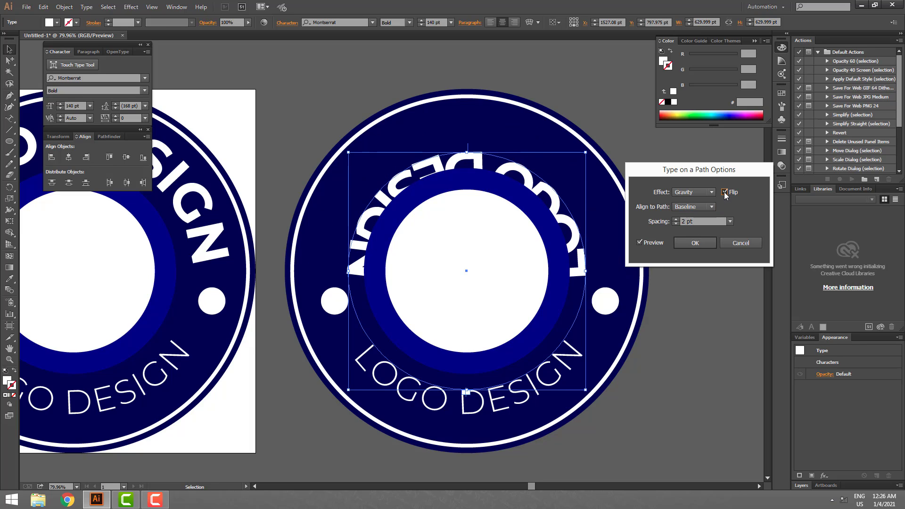
left_click(724, 191)
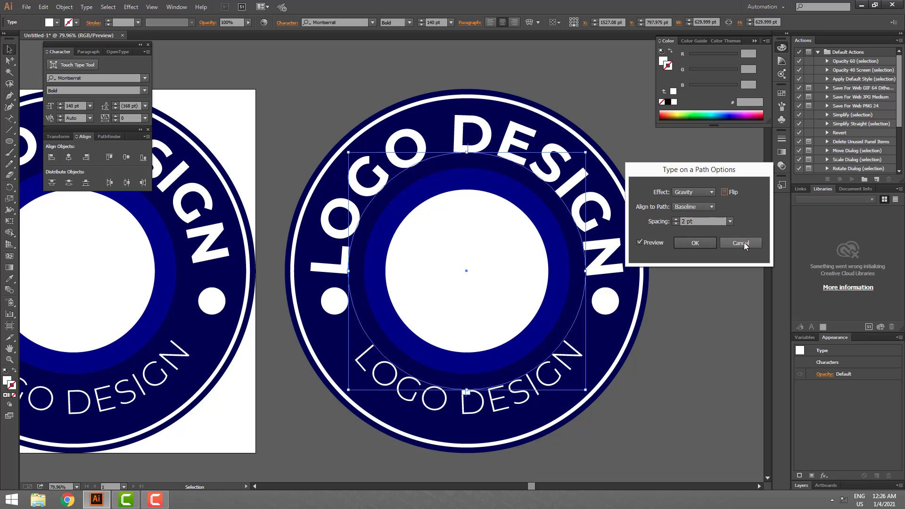
left_click(708, 243)
left_click(723, 339)
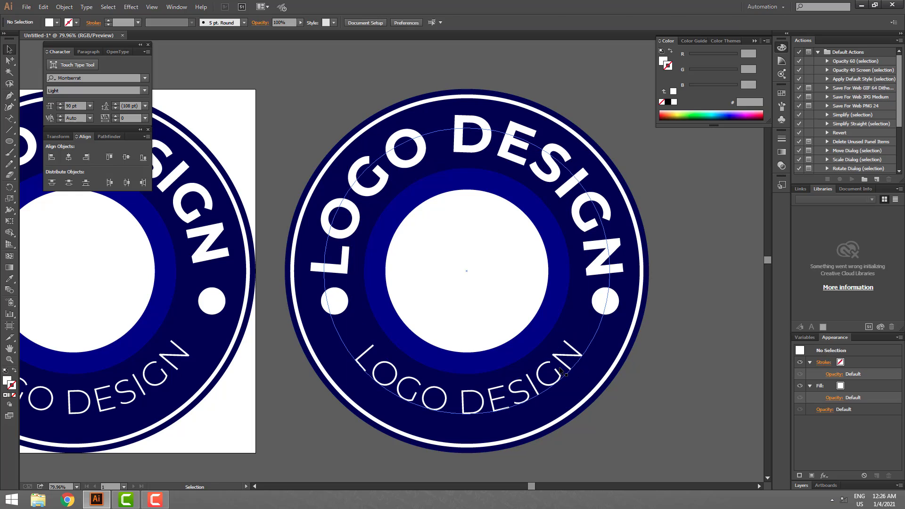
- Pull the thin lower text to the outside of its circular path, and return it inside with the Flip path option
left_click(464, 132)
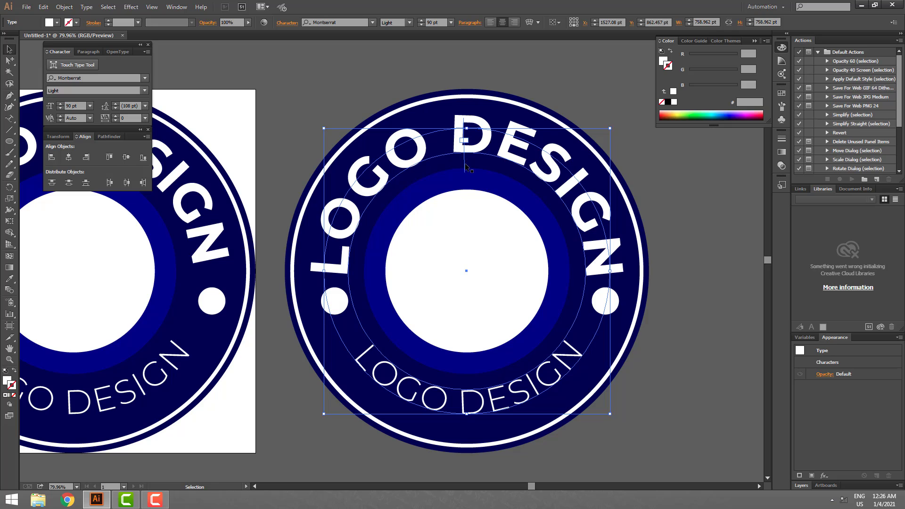
left_click_drag(466, 167, 468, 473)
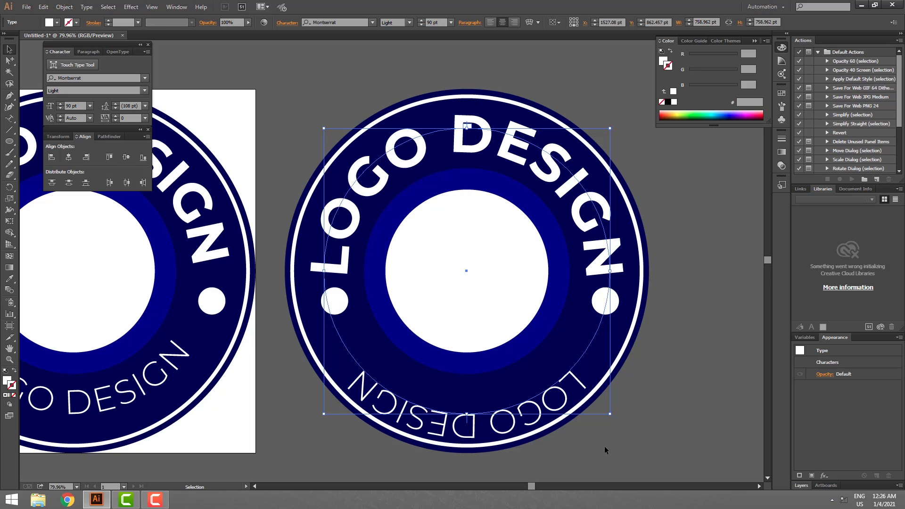
left_click(86, 7)
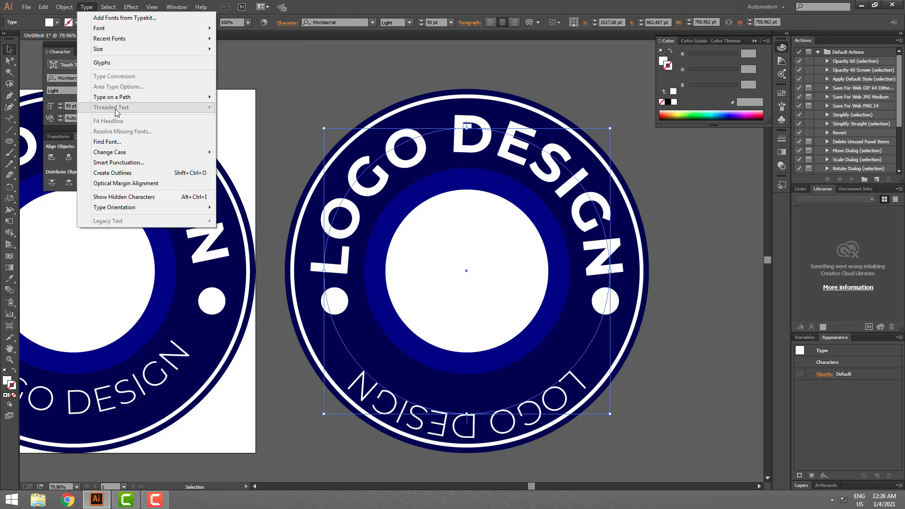
mouse_move(120, 98)
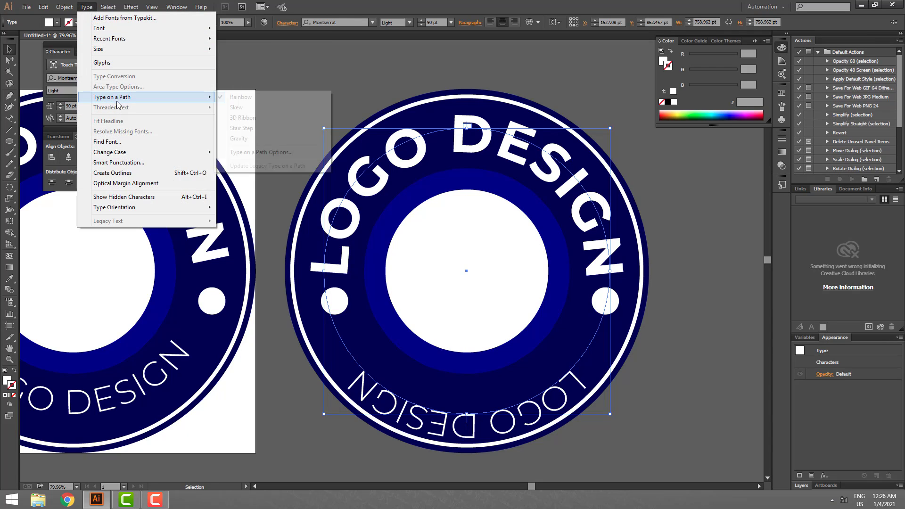
left_click(254, 154)
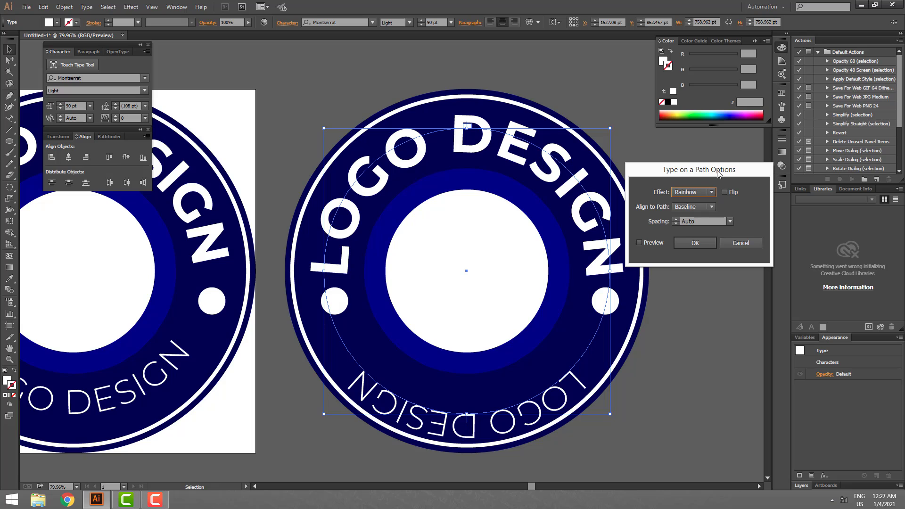
left_click_drag(717, 171, 717, 165)
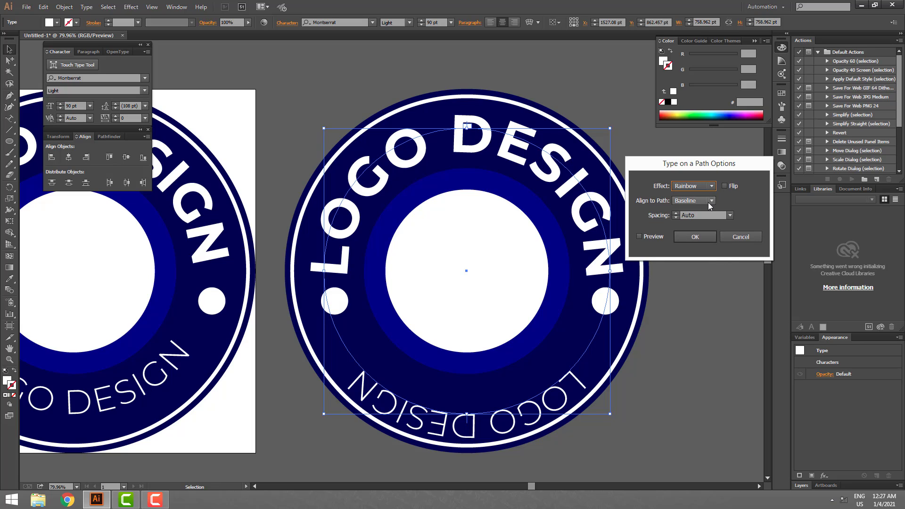
left_click(648, 237)
left_click(731, 185)
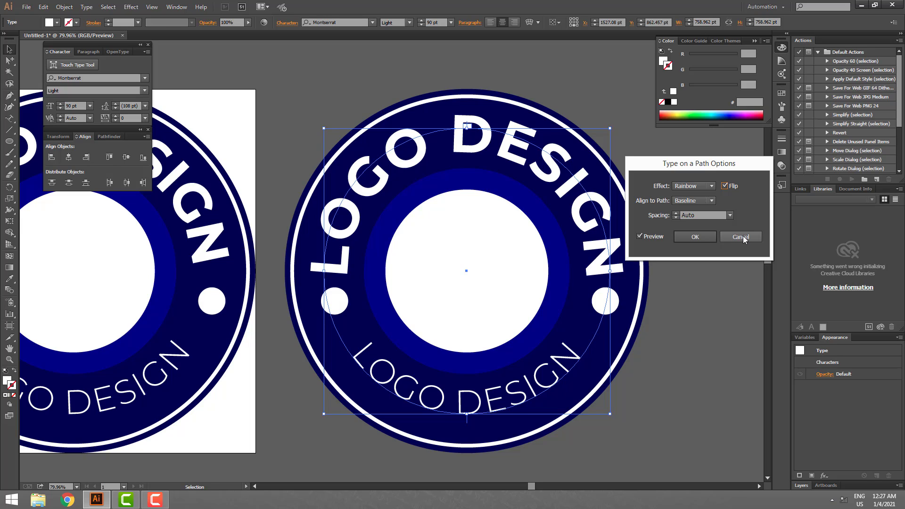
left_click(703, 238)
- Hide the panels and place a duplicate of the whole badge to the right of the existing copy
key("Tab")
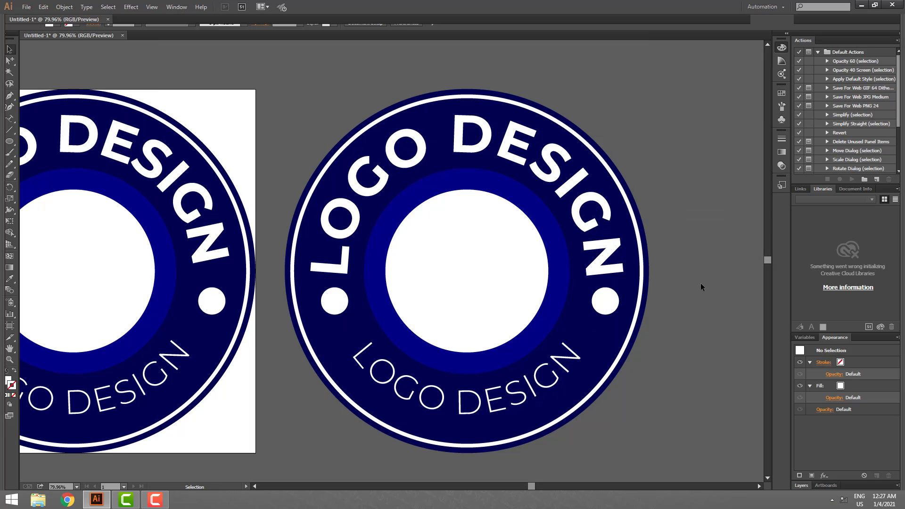
left_click(662, 274, "ctrl+alt")
left_click_drag(572, 346, 695, 345)
left_click_drag(613, 364, 276, 103)
left_click_drag(342, 191, 674, 271)
left_click_drag(679, 274, 481, 225)
- Delete the thin lower LOGO DESIGN text from the new badge copy
left_click(609, 332)
left_click(586, 294)
key("Delete")
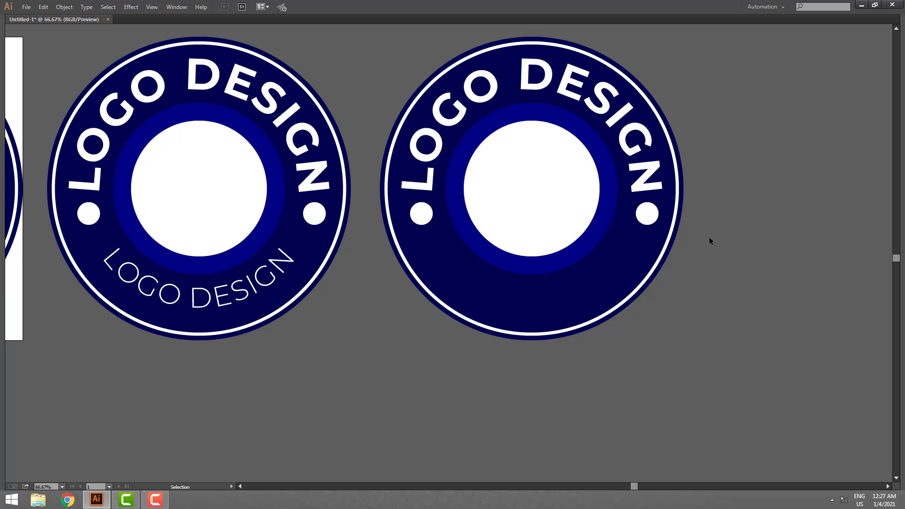
- Duplicate the new badge's upper text in place and rotate the duplicate 180° to the bottom of the ring
left_click_drag(689, 212, 688, 249)
left_click_drag(646, 199, 714, 234)
key("ctrl+z")
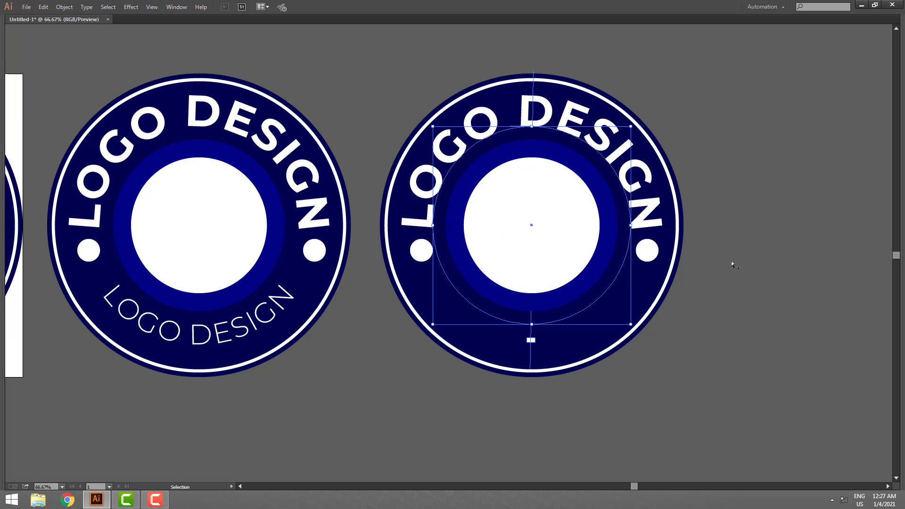
key("v")
left_click_drag(636, 123, 361, 377)
key("Tab")
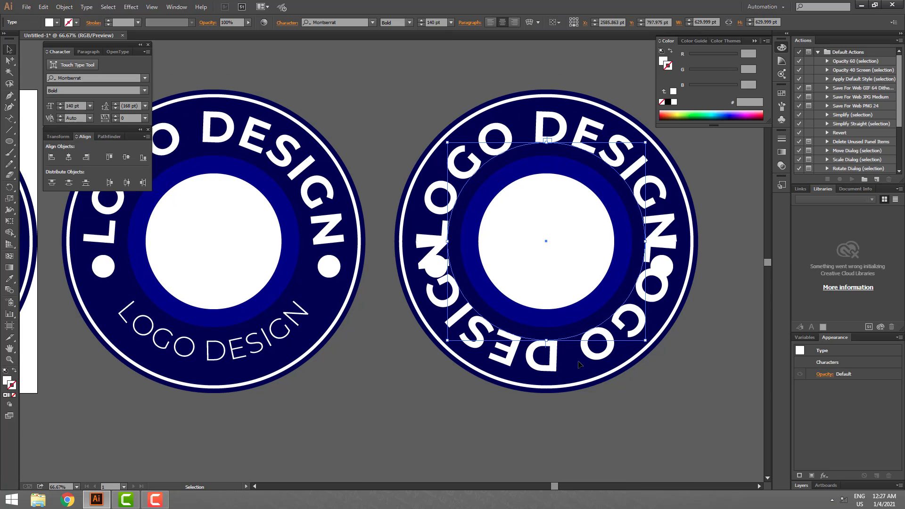
- Set the font size of the rotated bottom text to 80 pt
left_click(420, 23)
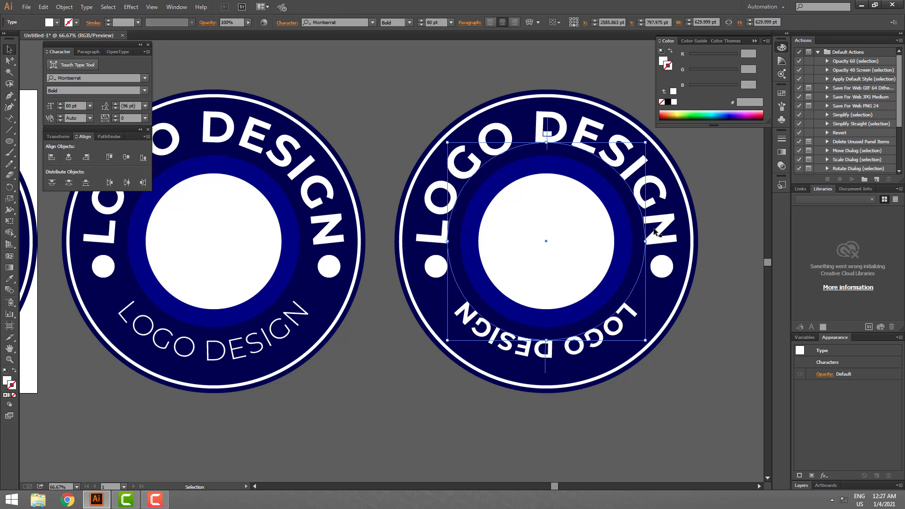
left_click(670, 395)
left_click(615, 333)
left_click(709, 373)
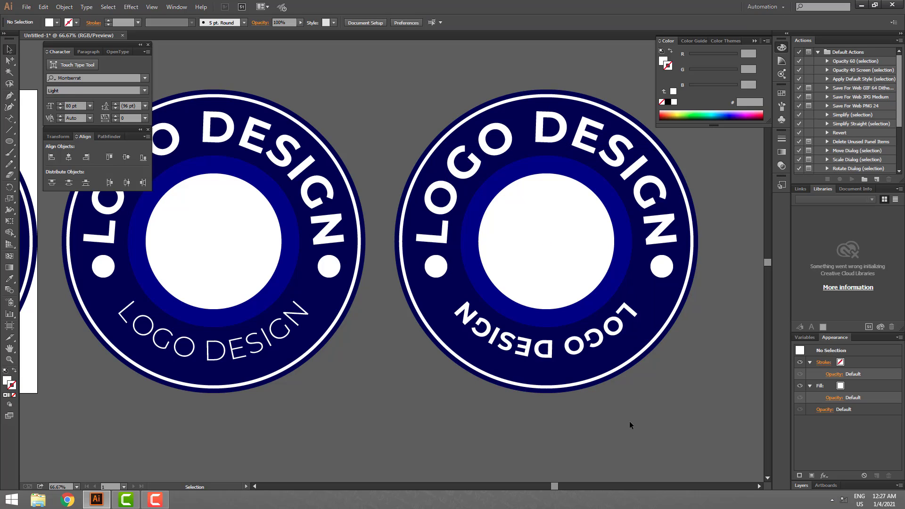
- Flip the rotated bottom LOGO DESIGN text to the other side of its path and shift it down into the dark ring
left_click(622, 356)
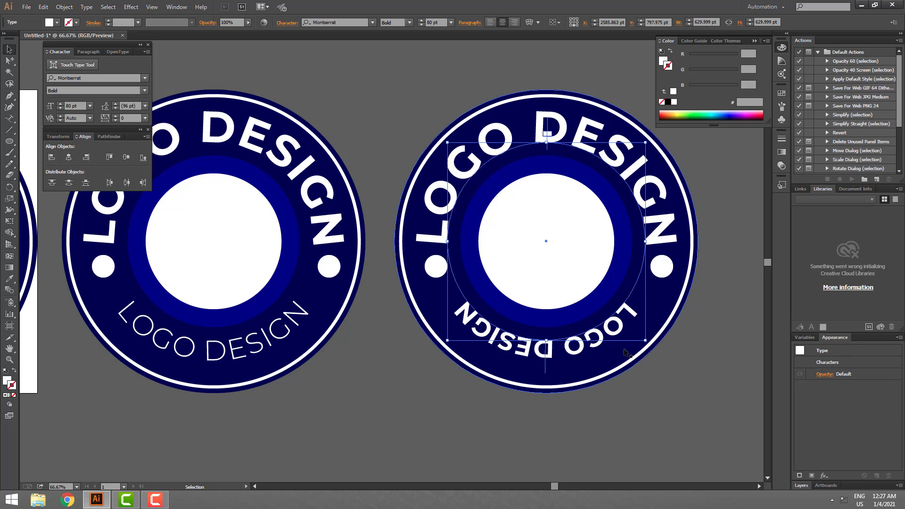
left_click(91, 9)
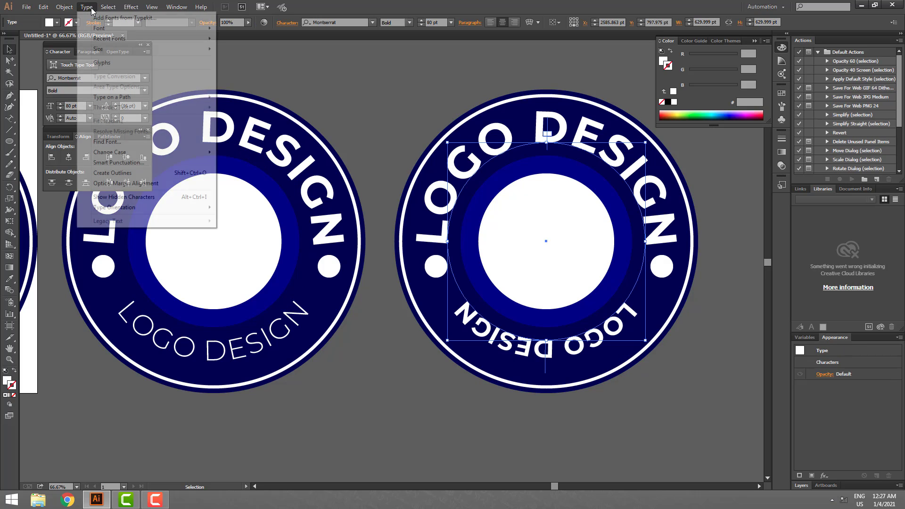
mouse_move(116, 98)
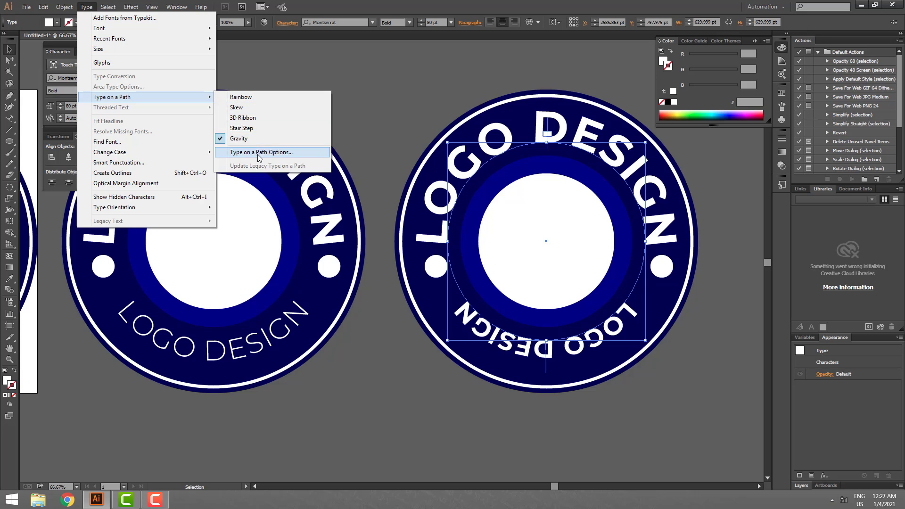
left_click(276, 156)
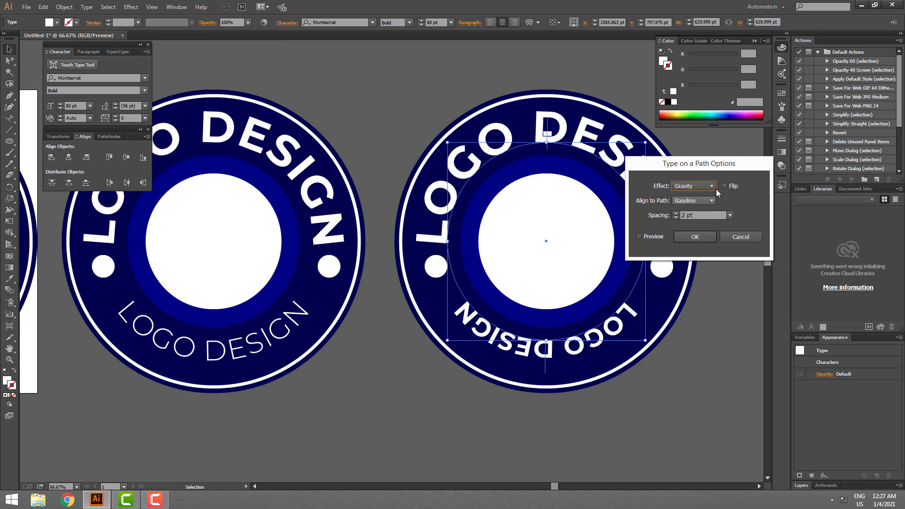
left_click(683, 239)
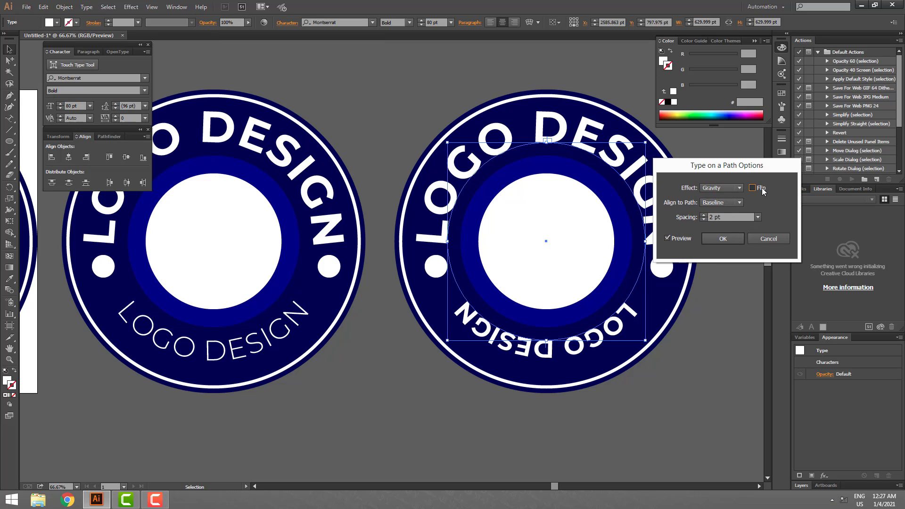
left_click(752, 187)
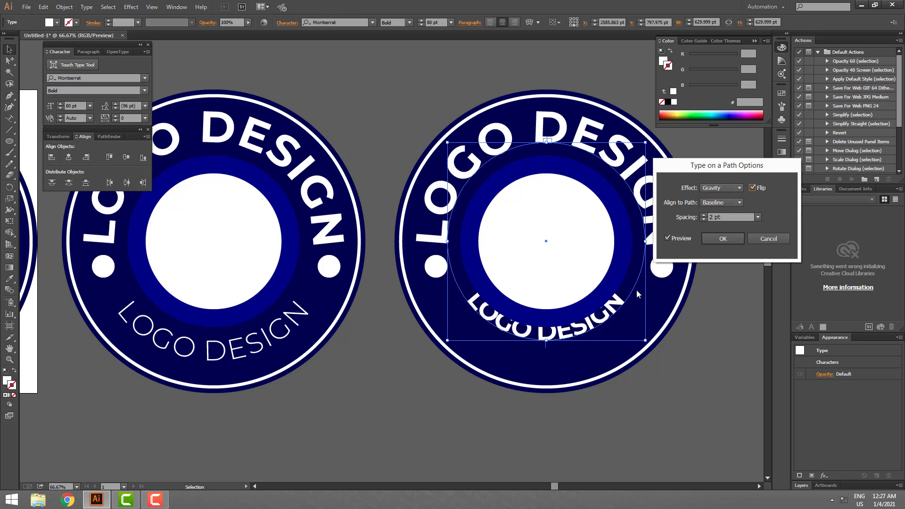
left_click(723, 239)
left_click_drag(547, 343, 548, 373)
left_click(651, 440)
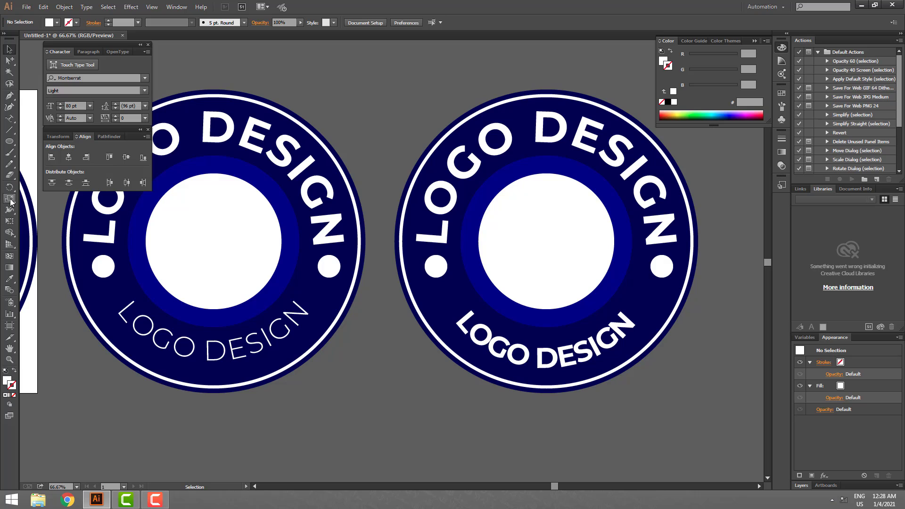
- Replace the two white side dots on the newest badge copy with small white five-pointed stars
left_click_drag(9, 141, 36, 187)
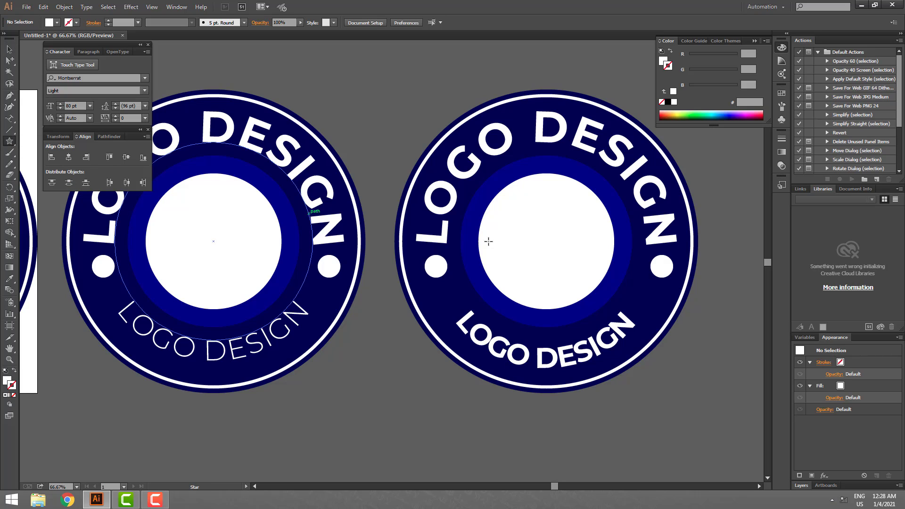
mouse_move(448, 296)
left_mouse_down()
mouse_move(436, 304)
mouse_move(458, 273)
mouse_move(434, 282)
mouse_move(653, 286)
mouse_move(687, 263)
mouse_move(693, 269)
mouse_move(659, 279)
left_mouse_up()
key("v")
key("ctrl+shift+a")
left_click(684, 352)
left_click(661, 270)
key("Delete")
left_click(713, 327)
left_click(698, 338)
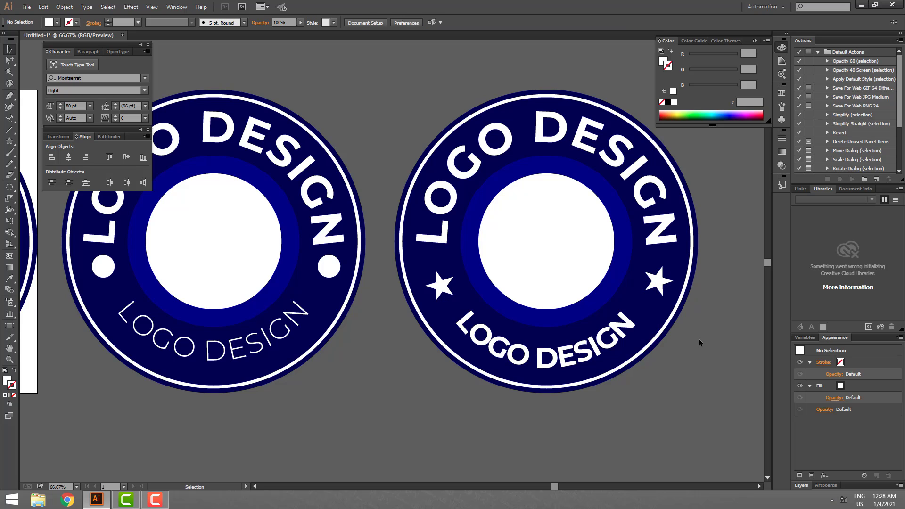
- Examine the star badge beside the other badge copies and then close up
left_click(575, 247)
left_click(656, 358)
key("z")
left_click(510, 221, "alt")
left_click(510, 220, "alt")
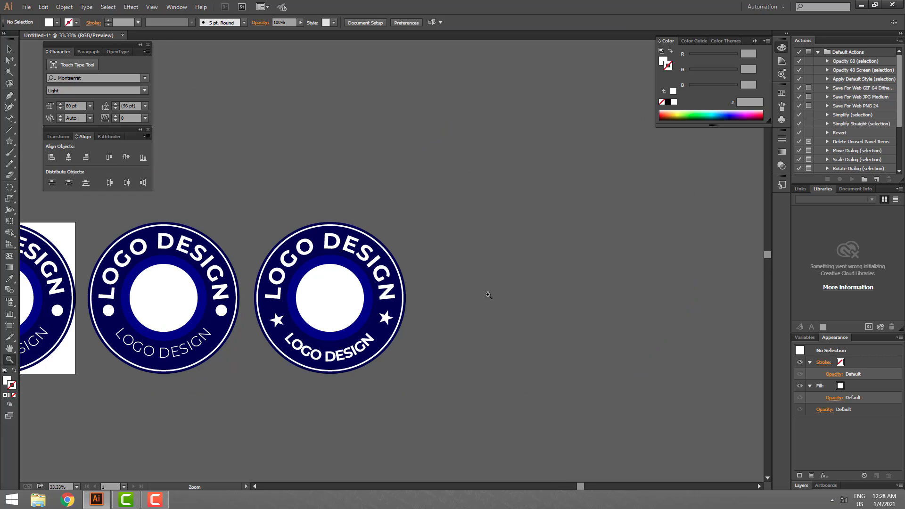
left_click_drag(488, 295, 650, 295)
left_click_drag(348, 222, 635, 418)
left_click(434, 253, "alt")
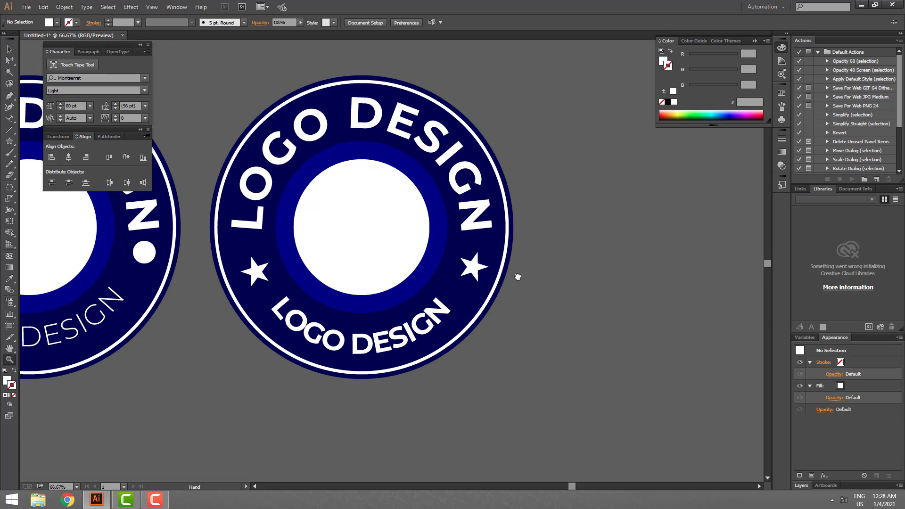
left_click_drag(517, 277, 585, 293)
key("v")
left_click_drag(498, 156, 500, 408)
left_click_drag(594, 369, 666, 261)
left_click_drag(597, 309, 599, 357)
key("Delete")
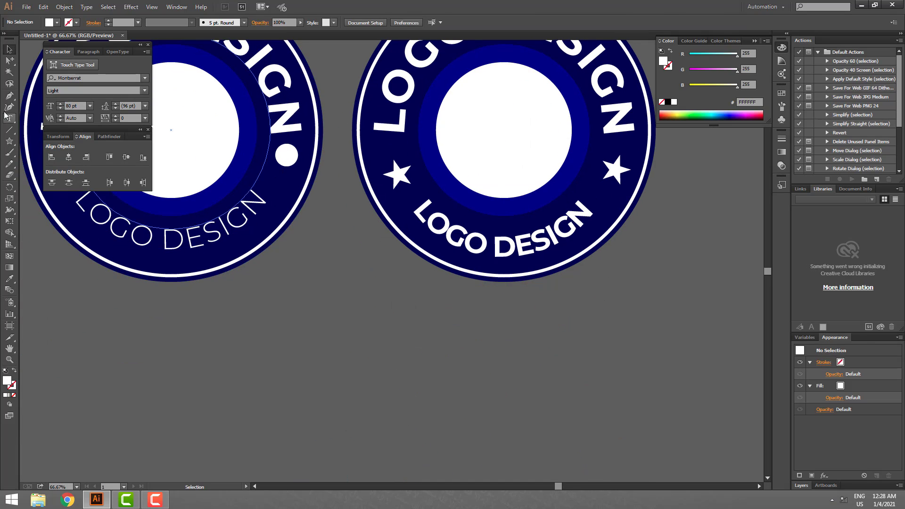
- Create the text RA on the empty area below the badges and move it into the star badge's white centre
key("t")
left_click(373, 328)
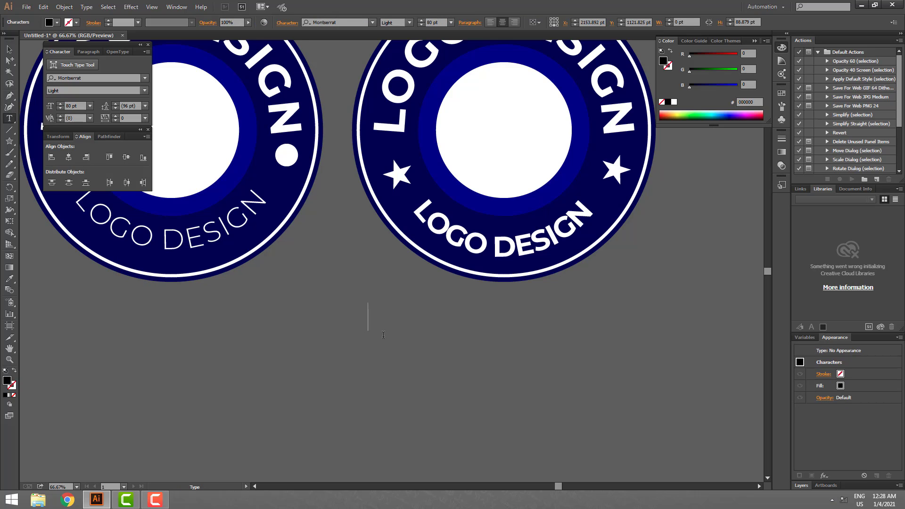
type("R")
key("Escape")
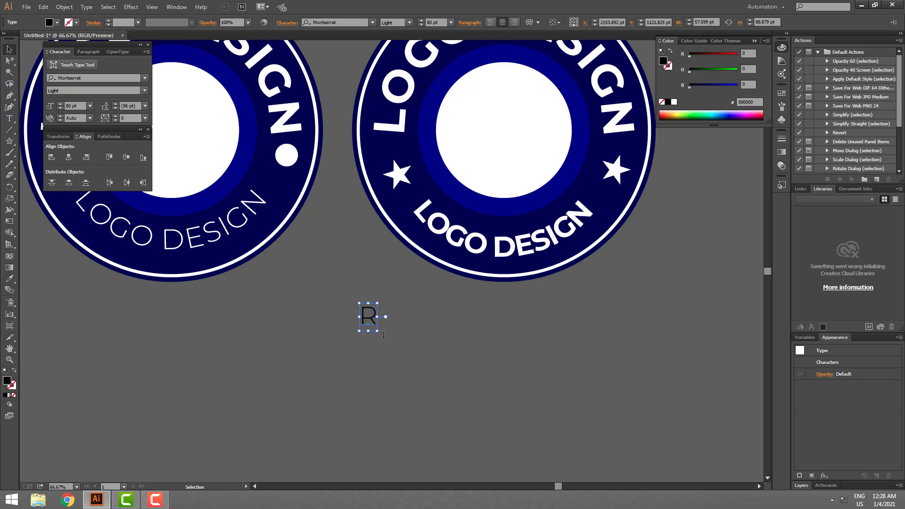
double_click(372, 320)
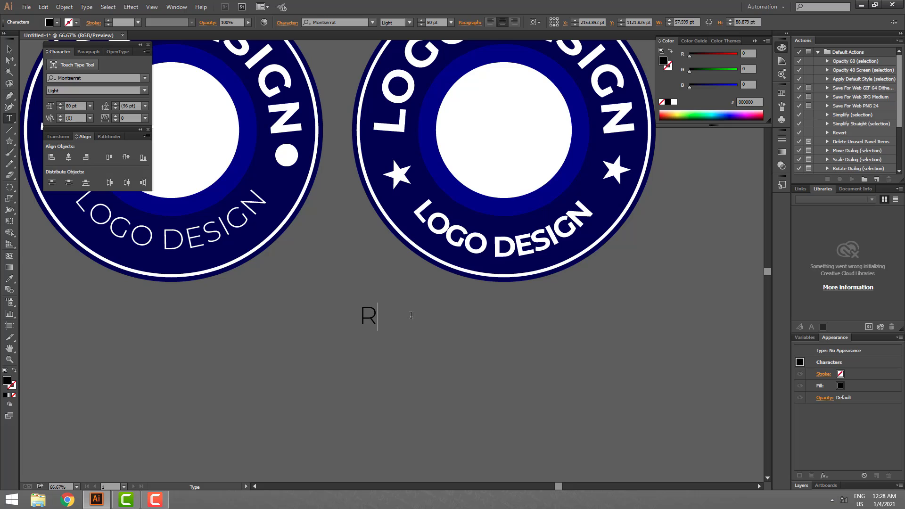
type("A")
key("Escape")
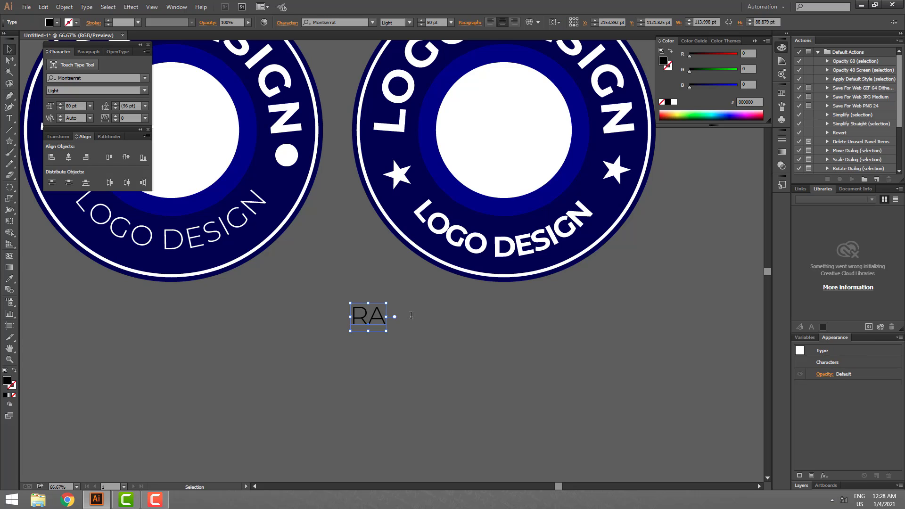
left_click_drag(379, 311, 519, 125)
left_click(557, 346)
scroll(556, 377, "up", 5)
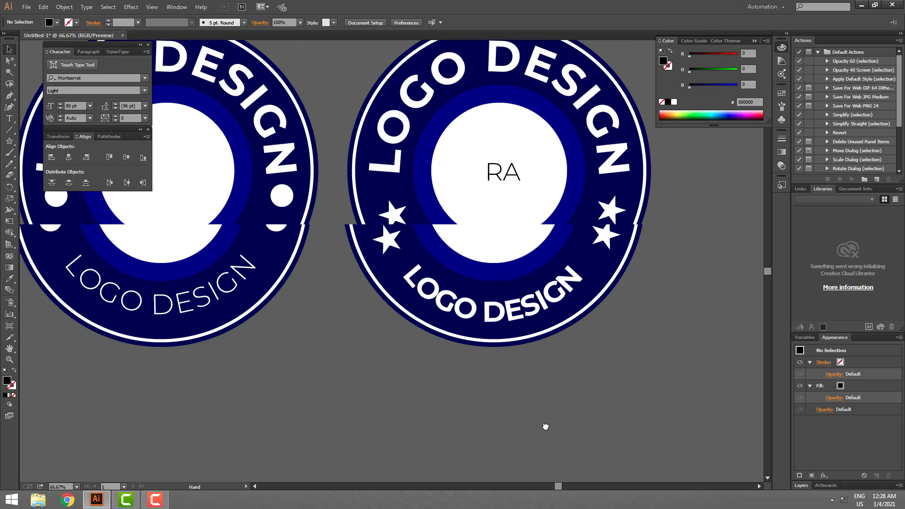
- Enlarge the RA text to about 185 pt and change its font to Montserrat-Regular
left_click(491, 262)
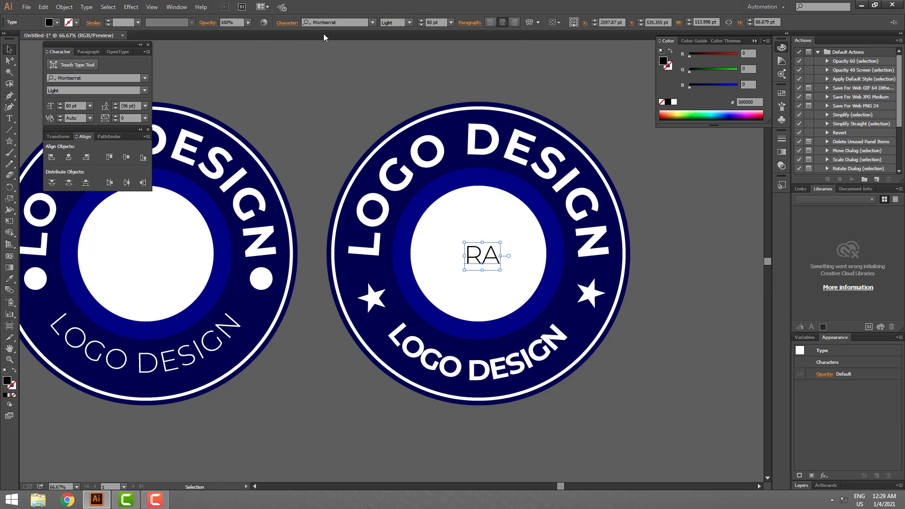
left_click(371, 22)
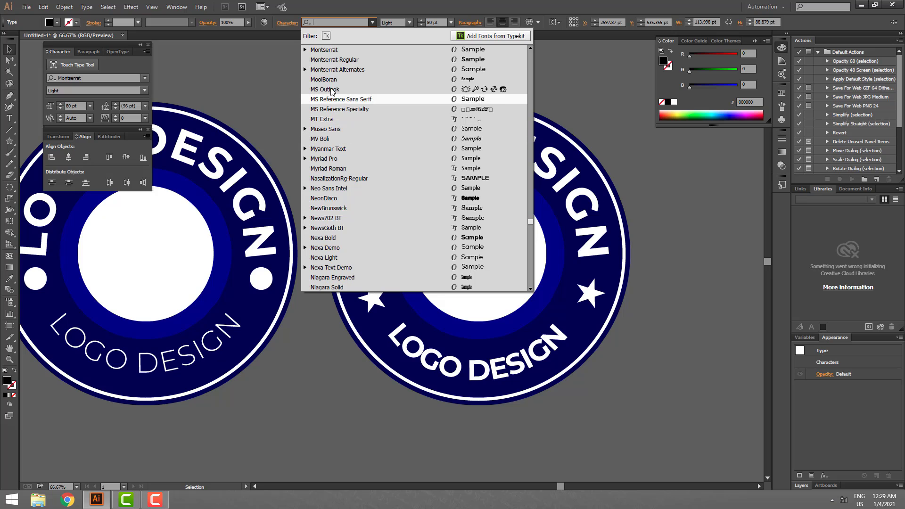
left_click(330, 50)
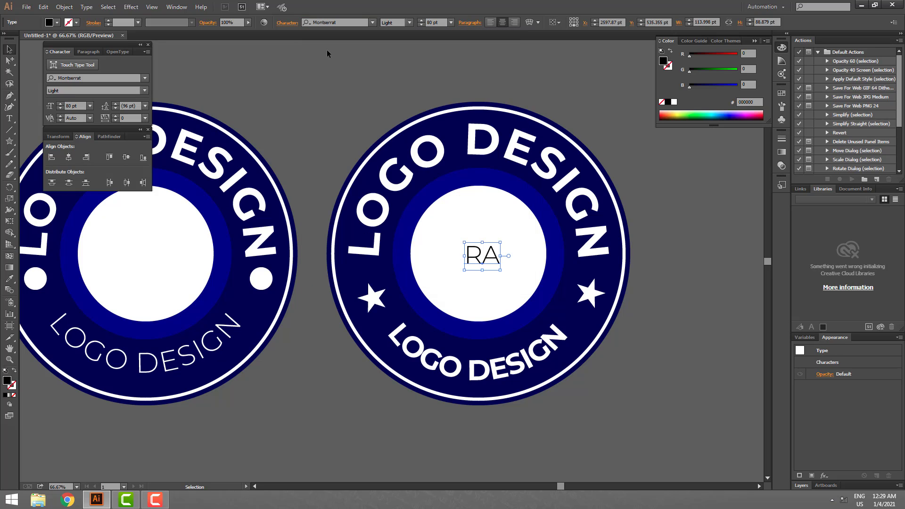
mouse_move(502, 260)
left_mouse_down()
mouse_move(521, 251)
mouse_move(495, 261)
left_mouse_up()
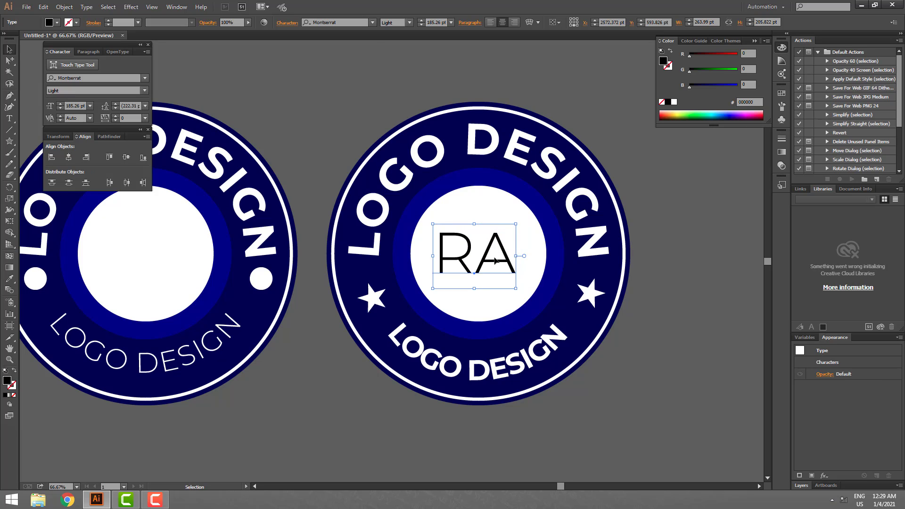
left_click(373, 22)
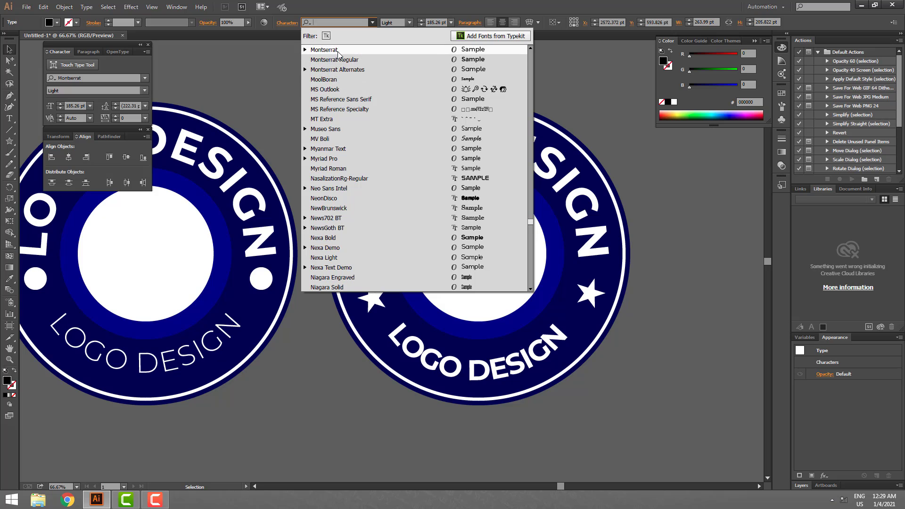
left_click(366, 59)
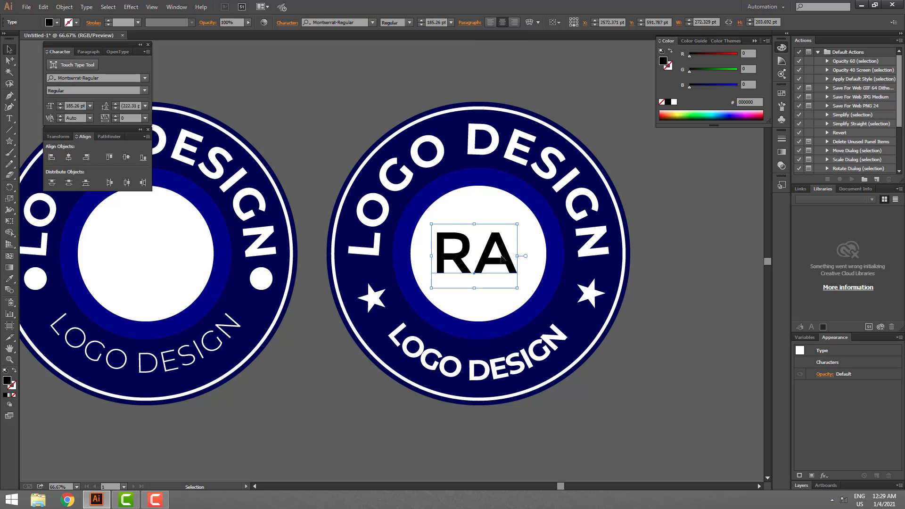
- Recolour the RA text with the inner ring's blue using the Eyedropper and nudge its position in the white circle
key("i")
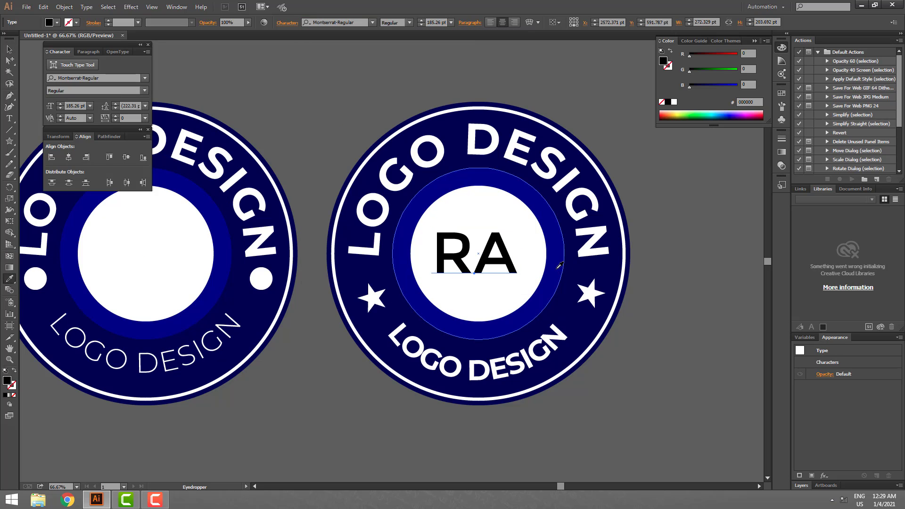
left_click(560, 265)
key("v")
left_click_drag(507, 262, 507, 259)
- Retype the centre text so that it contains only the letter R
key("t")
double_click(481, 255)
key("BackSpace")
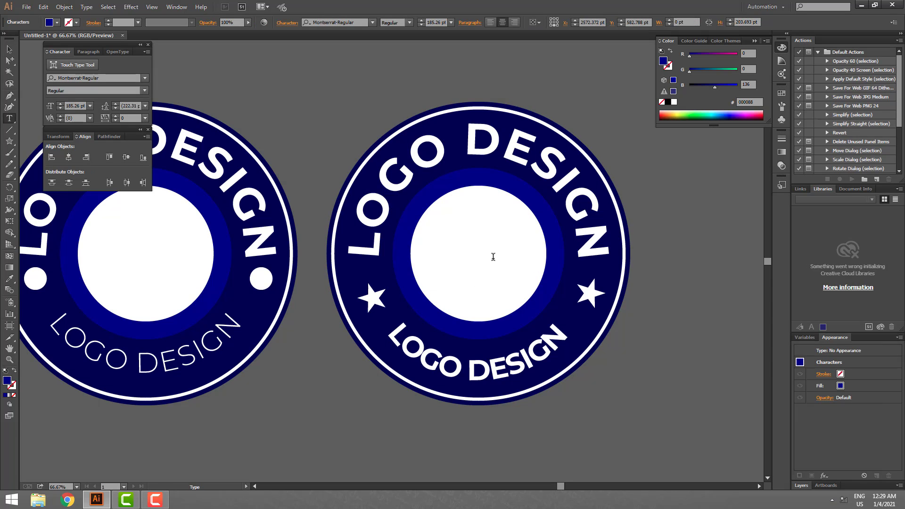
type("RA")
key("shift+Left")
key("BackSpace")
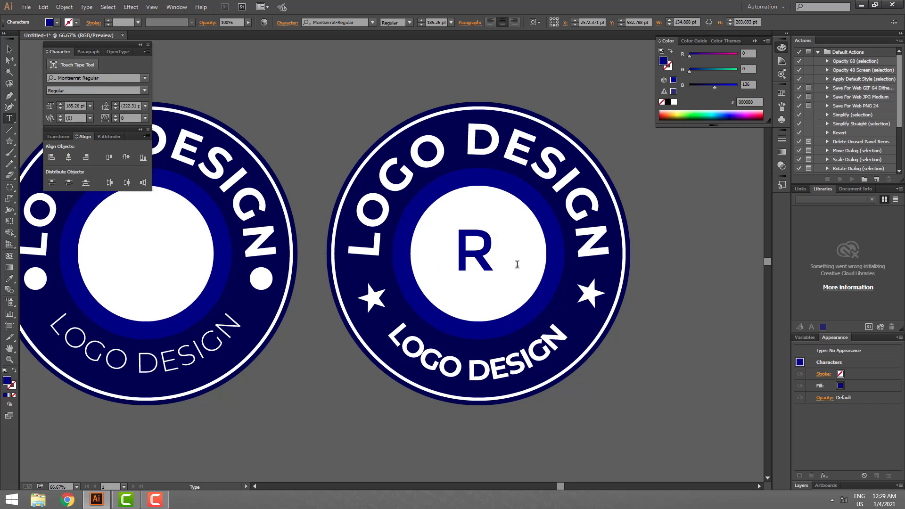
- Enlarge the R to about 350 pt, centre it in the white circle and deselect it
key("Escape")
left_click_drag(493, 256, 515, 256)
left_click_drag(493, 249, 495, 242)
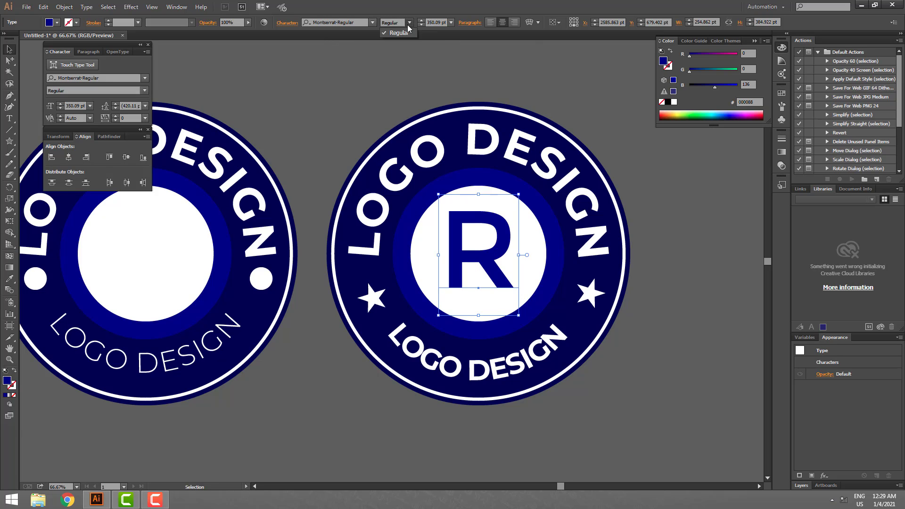
left_click(372, 23)
left_click(372, 23)
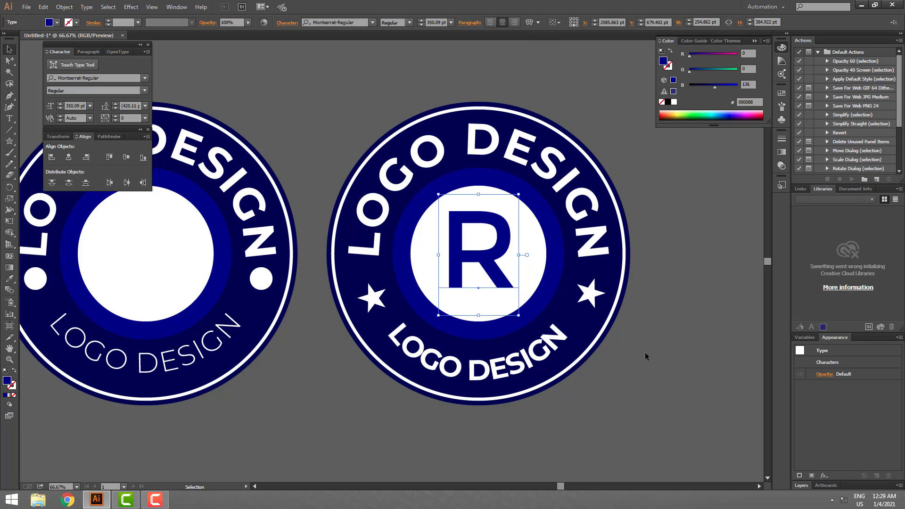
left_click(650, 366)
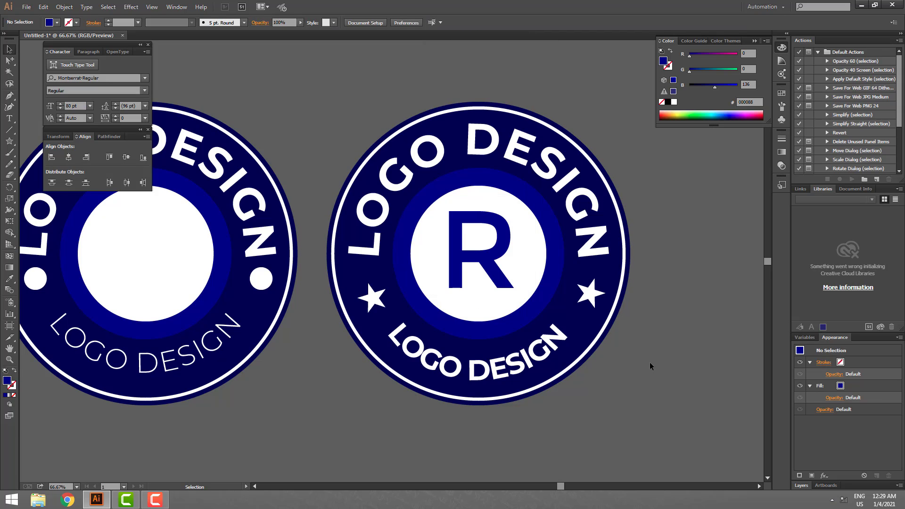